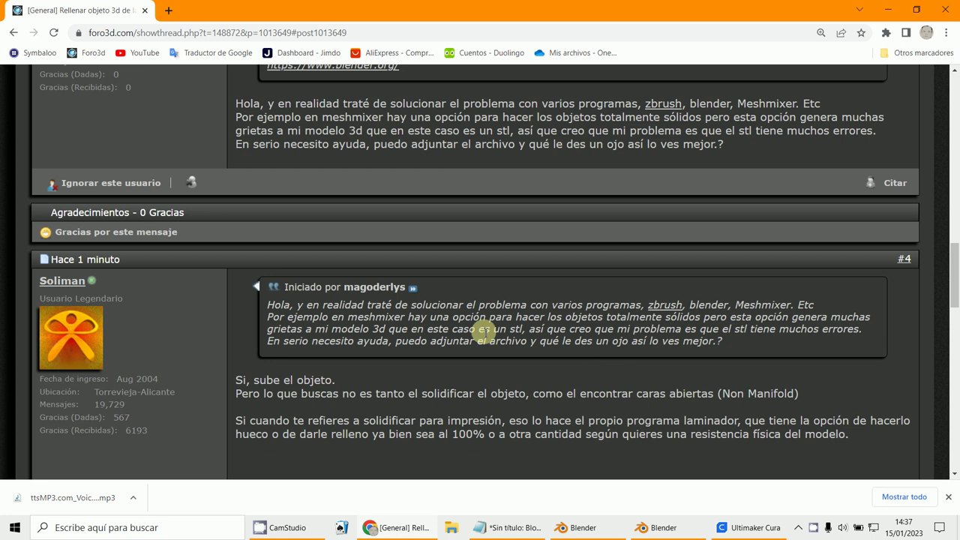
Switch to the Blender window containing the cube and examine the hole in its side through the camera view.
click(654, 534)
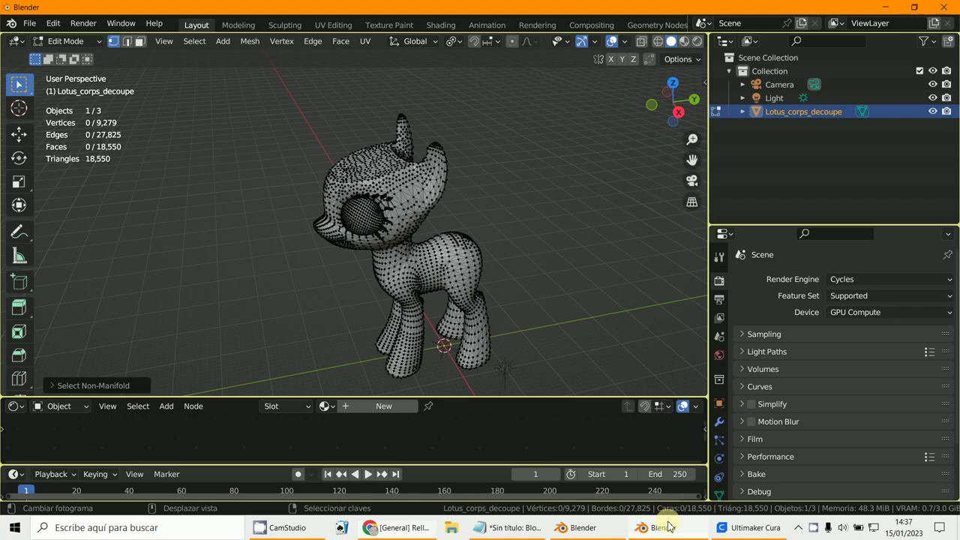
click(583, 527)
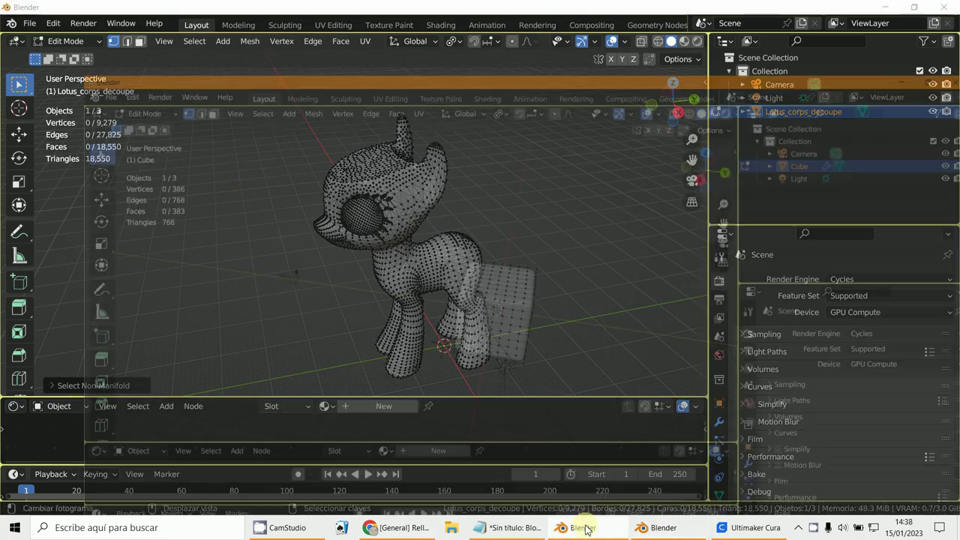
middle_drag(475, 321, 310, 262)
scroll(440, 299, up, 3)
key(a)
key(KP_0)
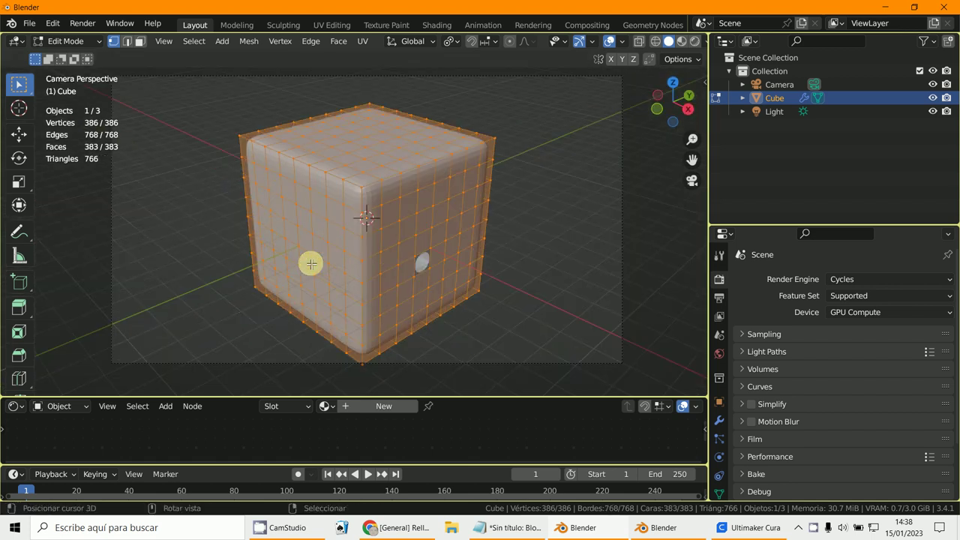
scroll(383, 268, down, 3)
click(425, 265)
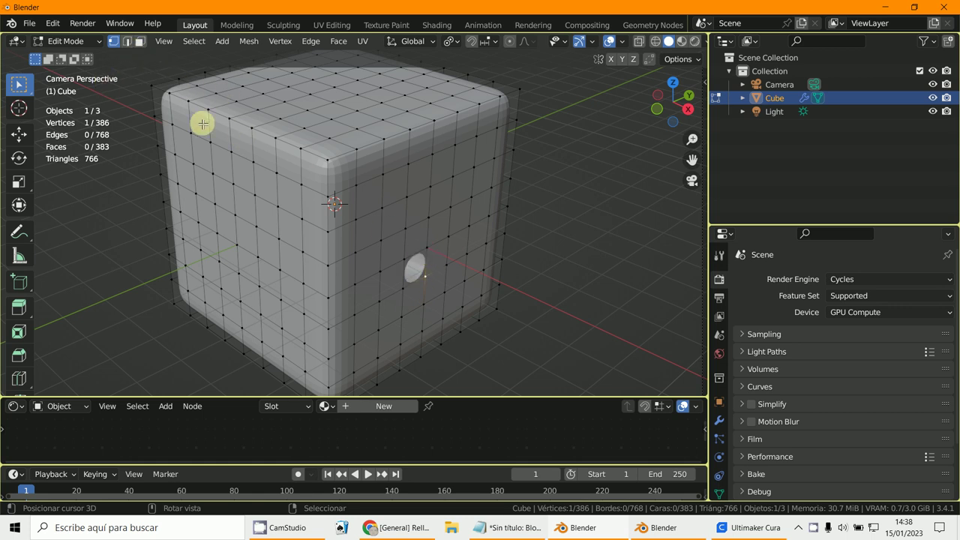
Select all non-manifold geometry of the cube to mark the open edges around the hole.
click(194, 41)
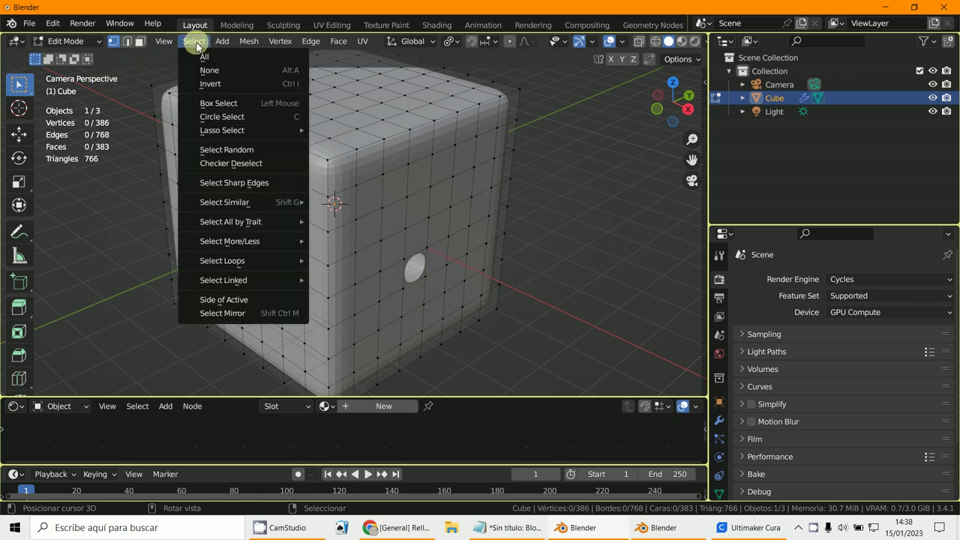
mouse_move(262, 223)
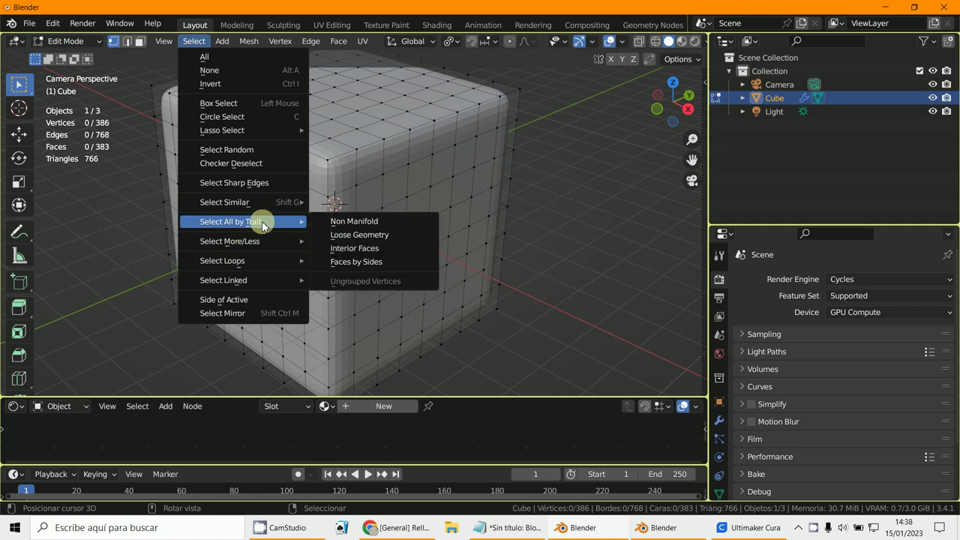
click(368, 228)
middle_drag(443, 258, 260, 205)
scroll(385, 215, up, 3)
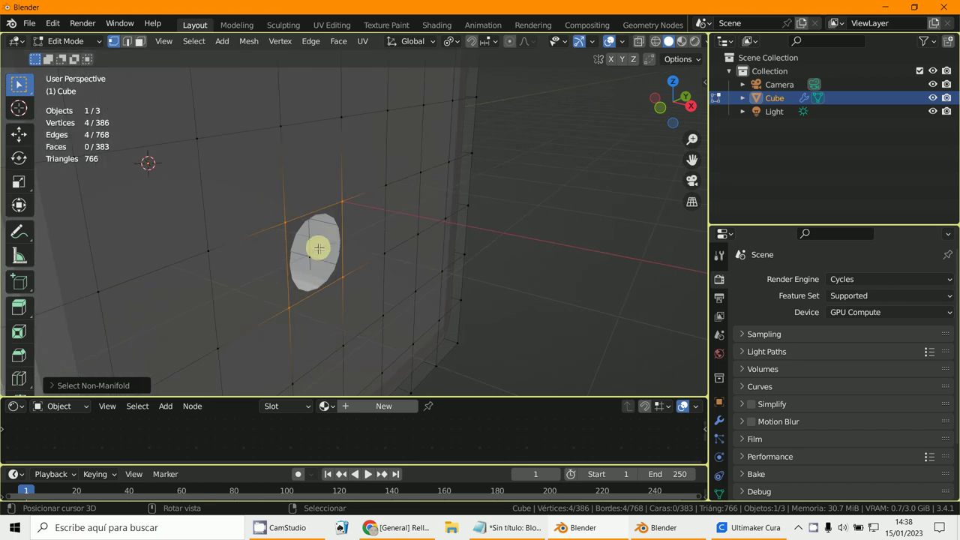
scroll(329, 247, down, 3)
middle_drag(330, 246, 330, 250)
scroll(188, 157, down, 3)
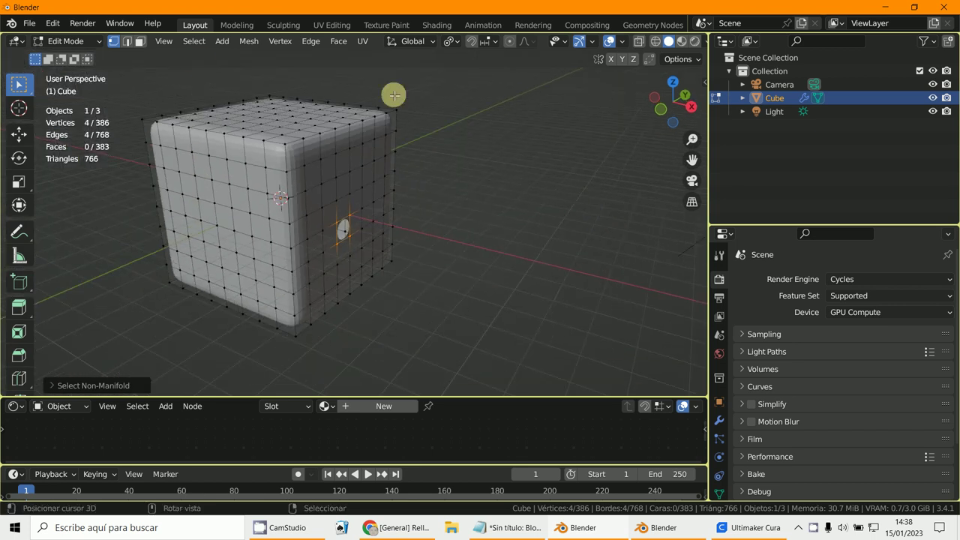
Try moving the selected vertices around the cube's hole, and undo the move.
key(g)
click(235, 211)
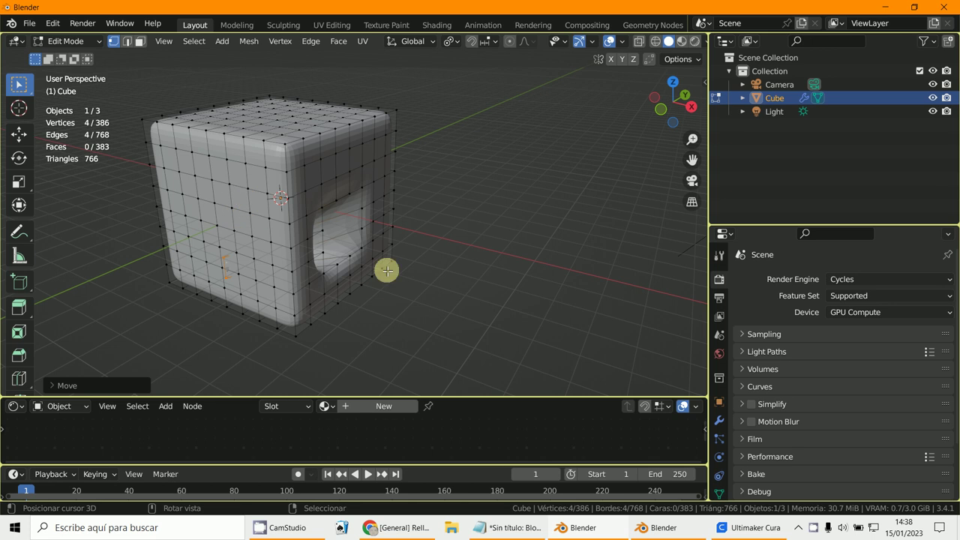
key(ctrl+z)
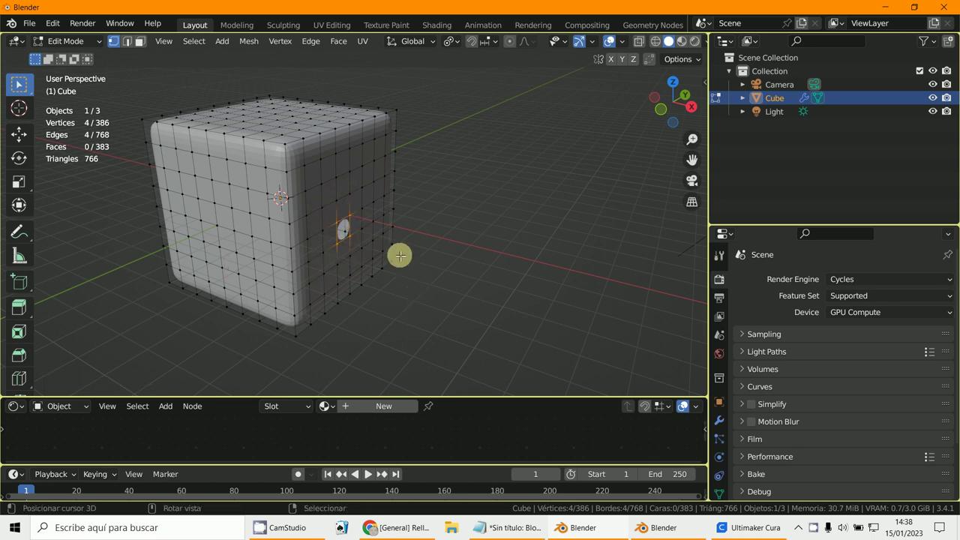
middle_drag(400, 256, 375, 271)
Switch to the Blender window containing the pony and change it from Edit Mode to Object Mode.
click(660, 527)
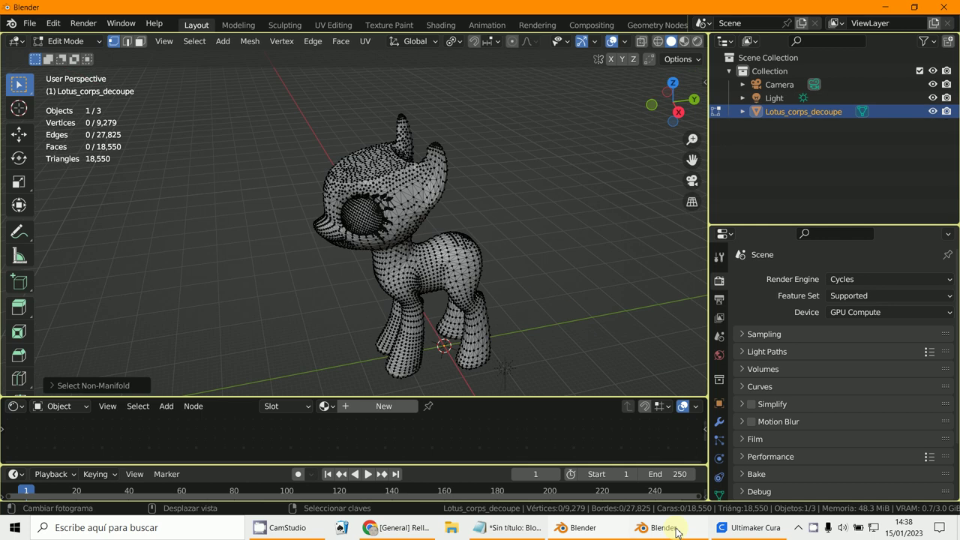
scroll(482, 330, up, 6)
shift+middle_drag(482, 322, 379, 276)
scroll(386, 300, down, 4)
middle_drag(392, 323, 429, 309)
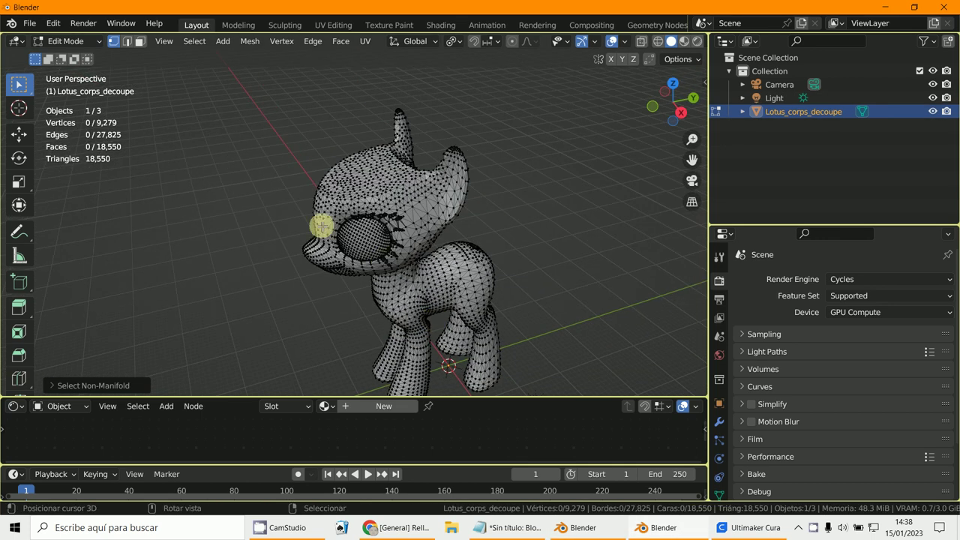
click(67, 41)
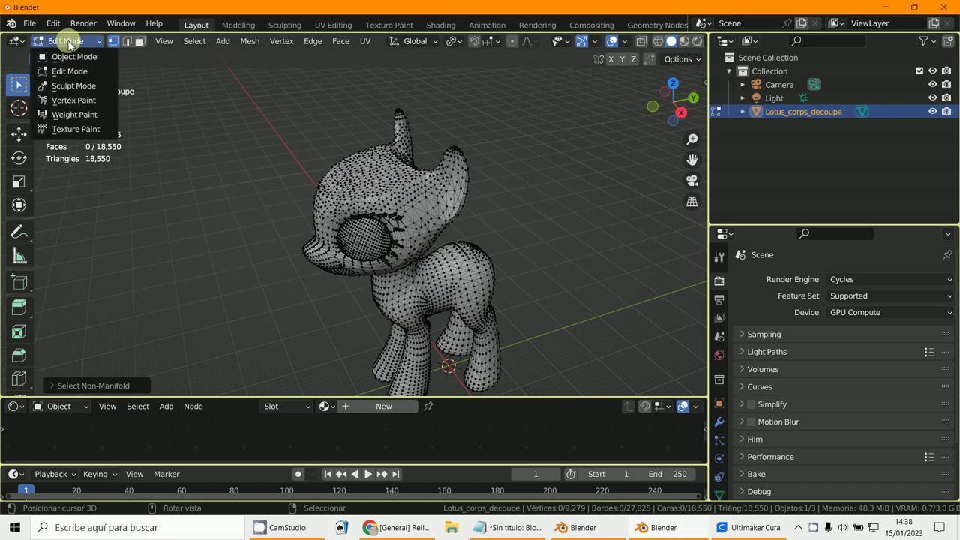
click(66, 54)
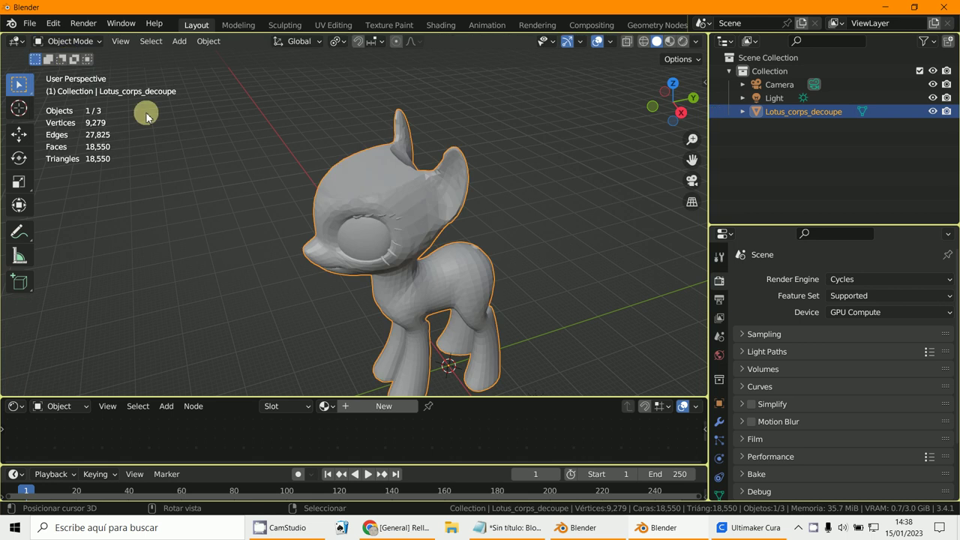
Import the STL file Lotus_corps_decoupe.stl from the files_originales folder and show the pony in the right orthographic view.
click(30, 23)
mouse_move(54, 207)
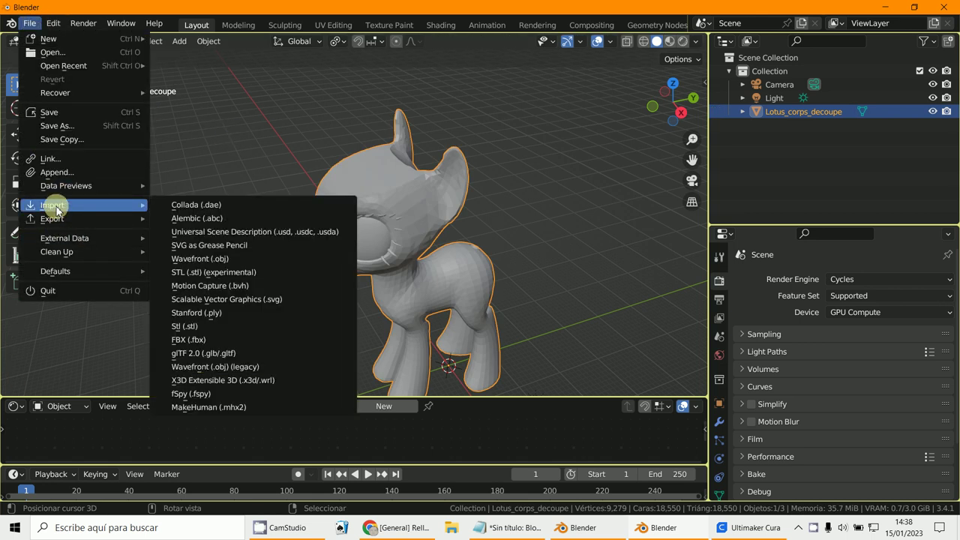
click(213, 324)
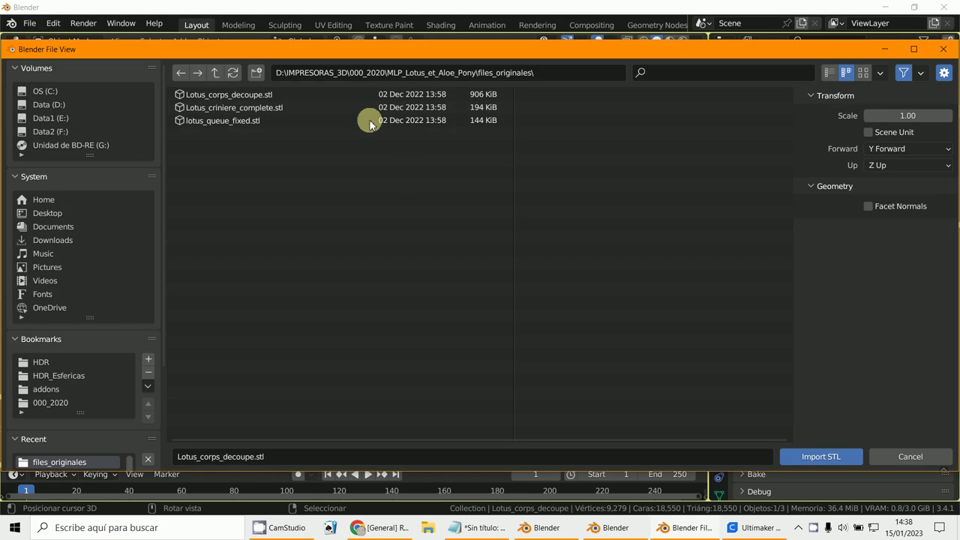
double_click(252, 96)
scroll(454, 183, down, 5)
scroll(461, 189, down, 5)
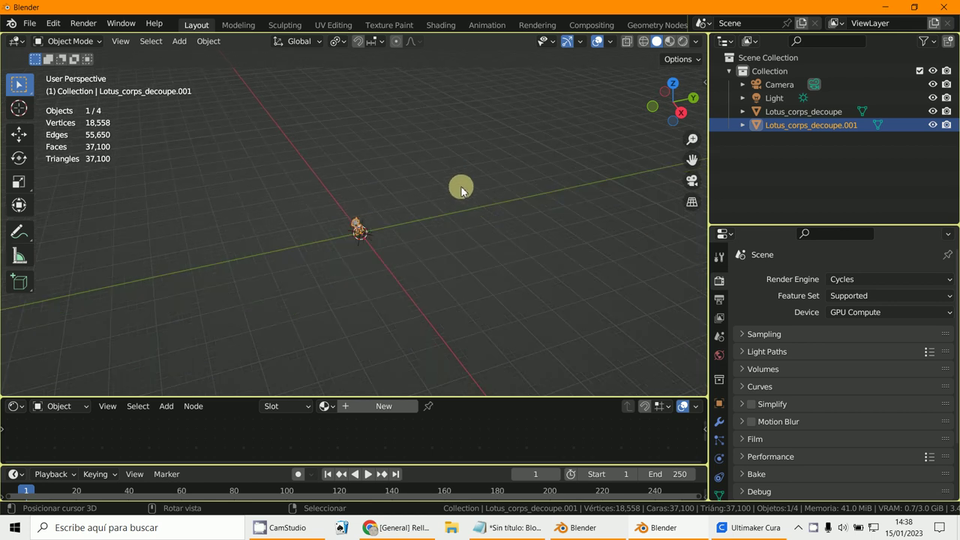
key(KP_7)
scroll(461, 187, up, 20)
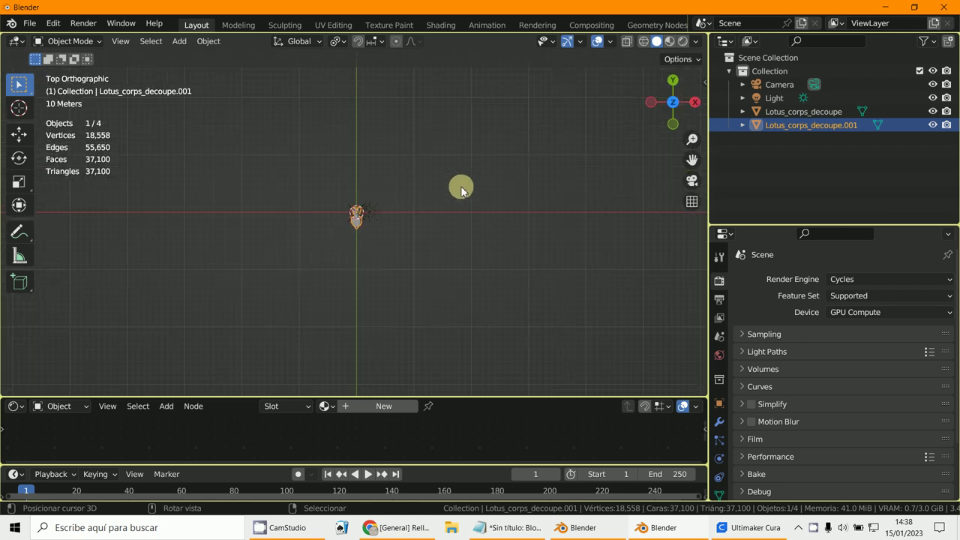
key(KP_3)
key(KP_3)
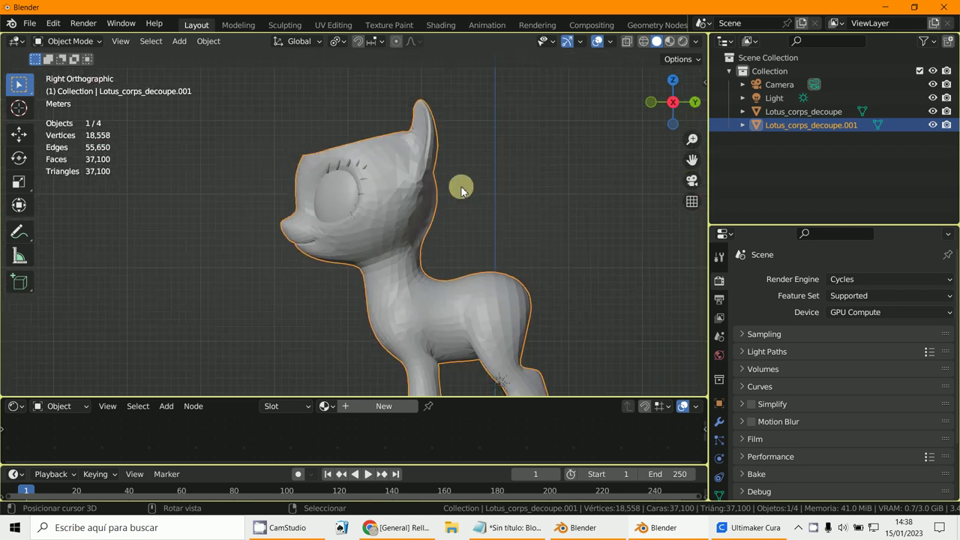
Move the newly imported pony body well behind the original one along the Y direction.
key(g)
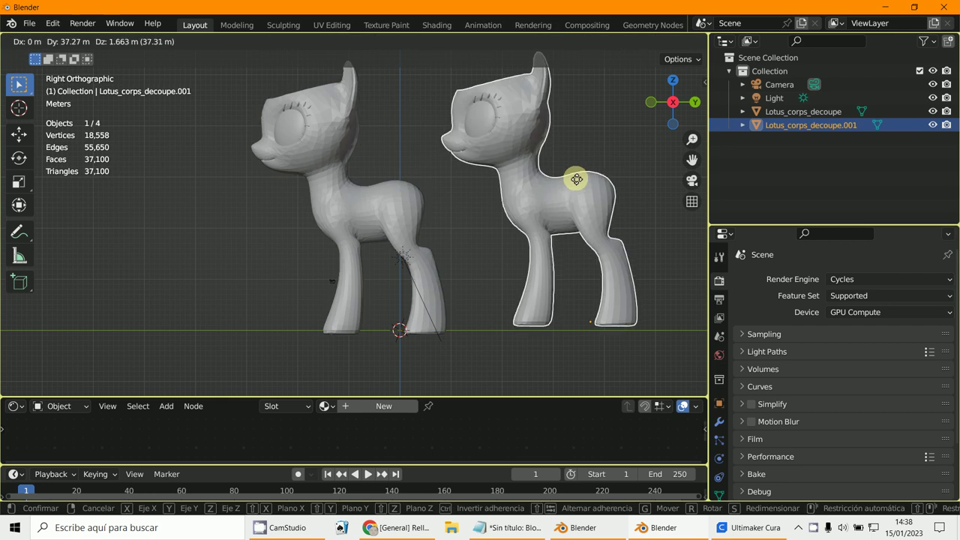
right_click(574, 178)
click(575, 177)
key(x)
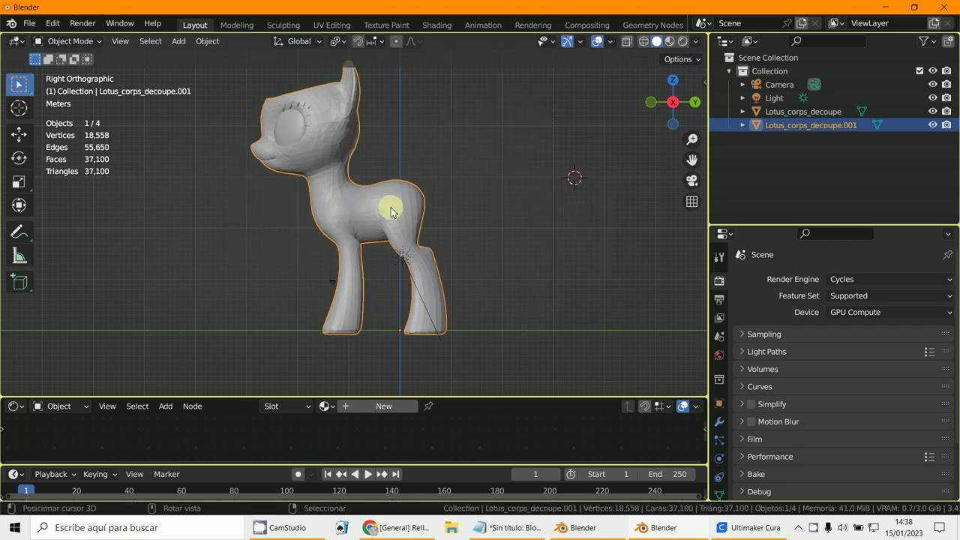
key(g)
click(622, 222)
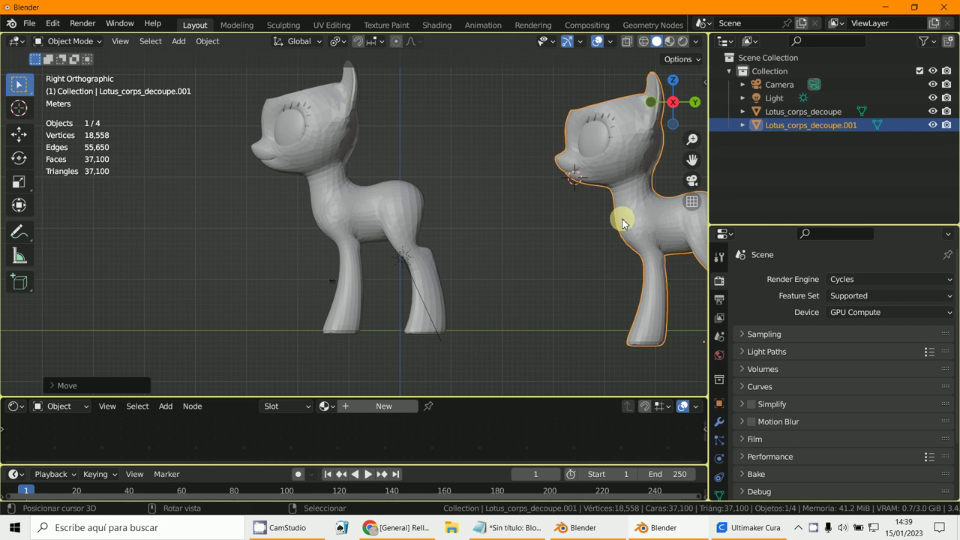
Delete the duplicate pony body, Lotus_corps_decoupe.001.
key(z)
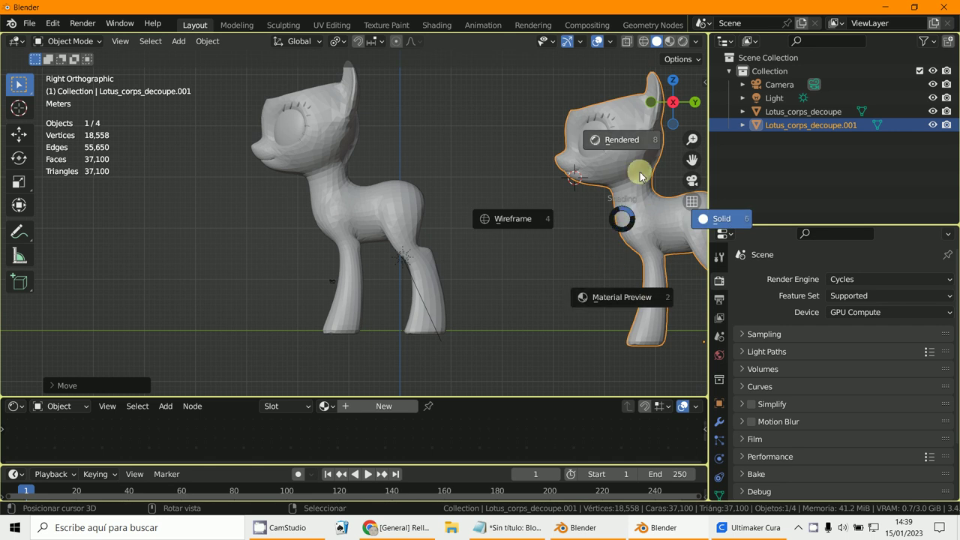
click(655, 236)
key(Delete)
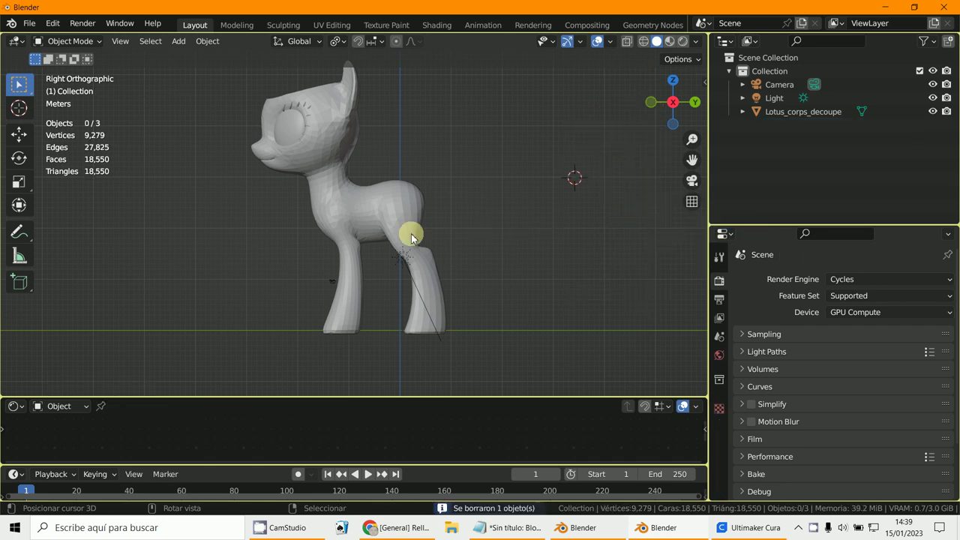
click(27, 22)
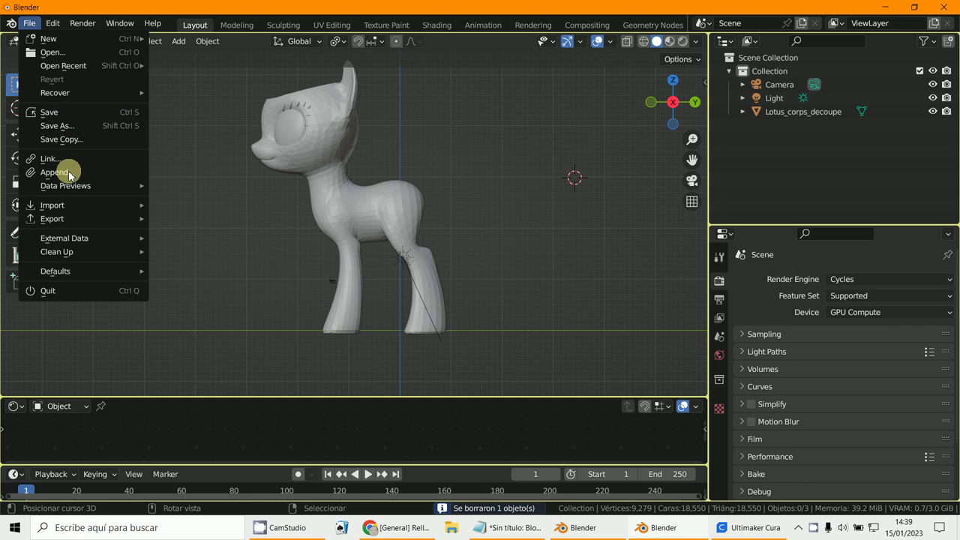
mouse_move(53, 205)
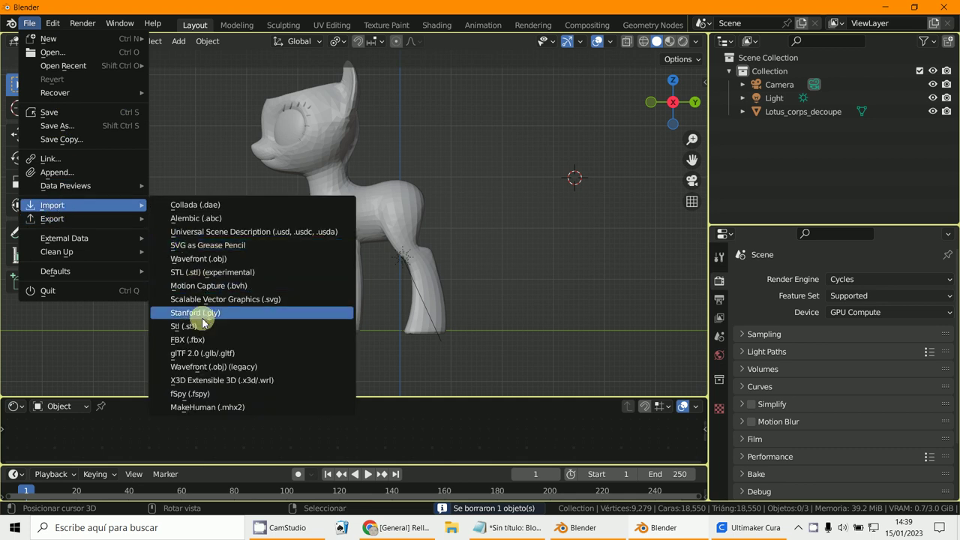
click(196, 313)
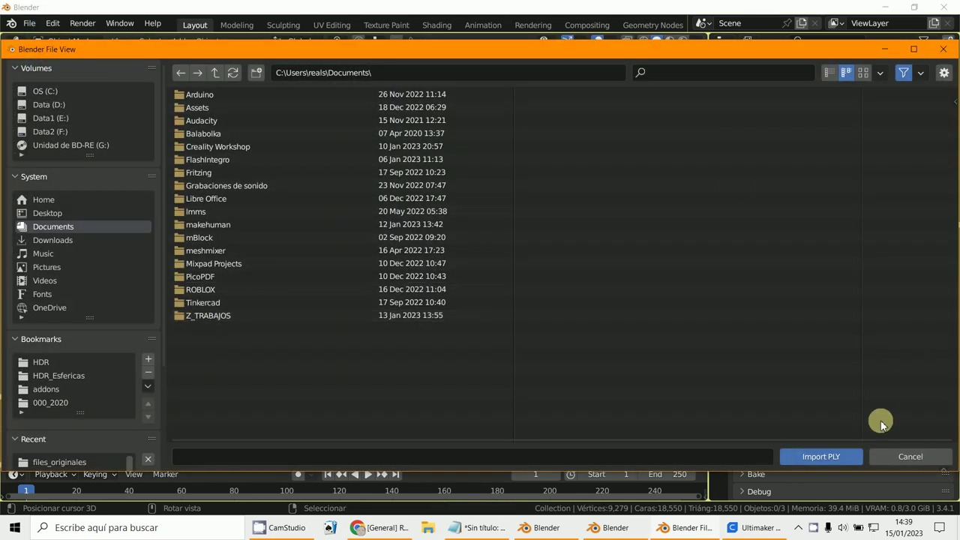
click(908, 456)
Import the tail model from the STL file lotus_queue_fixed.stl in the files_originales folder.
click(32, 26)
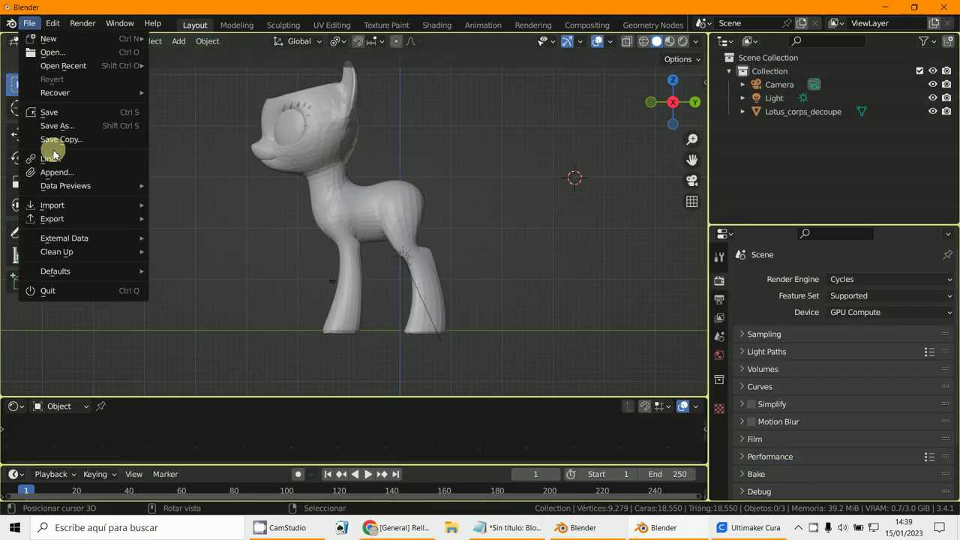
mouse_move(78, 207)
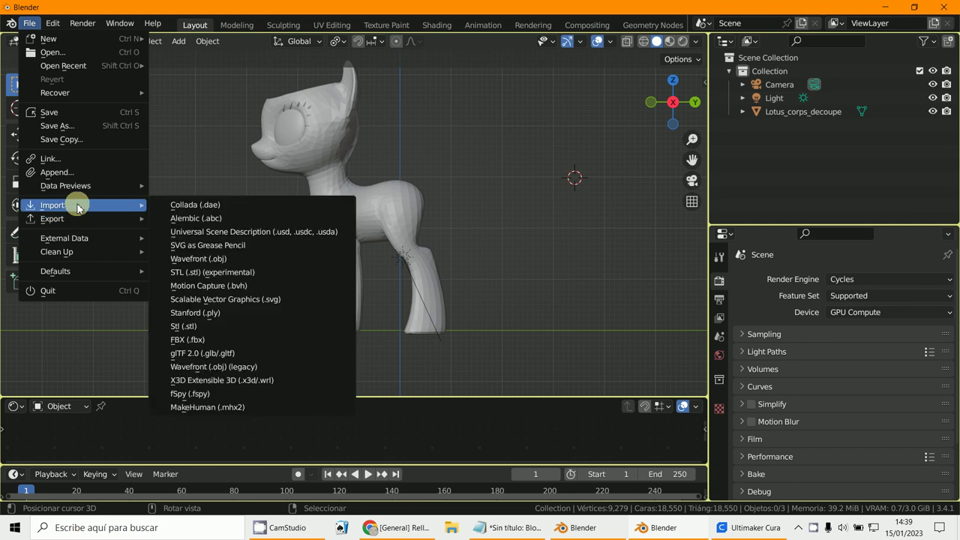
click(181, 330)
double_click(231, 121)
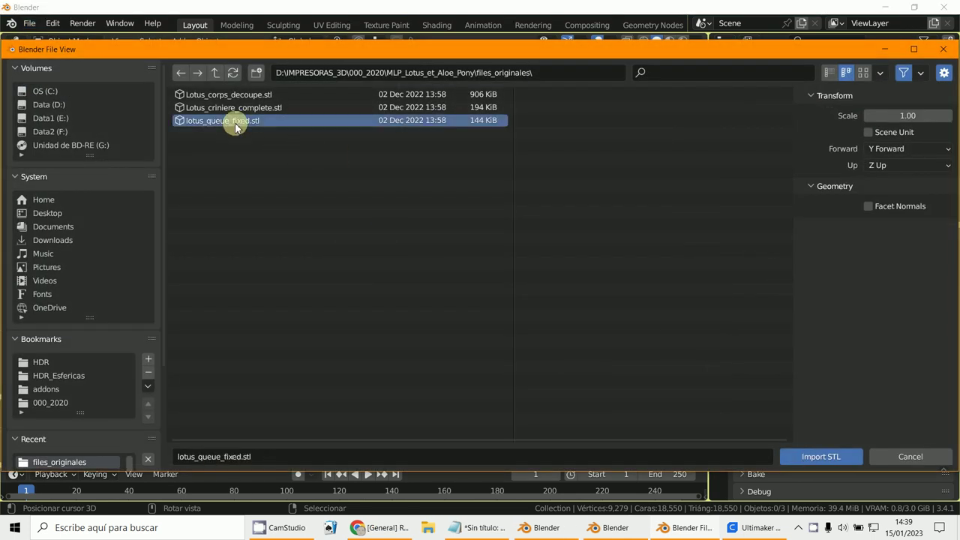
Move the imported tail up to just above and behind the pony's hindquarters.
scroll(488, 314, down, 5)
scroll(478, 354, up, 3)
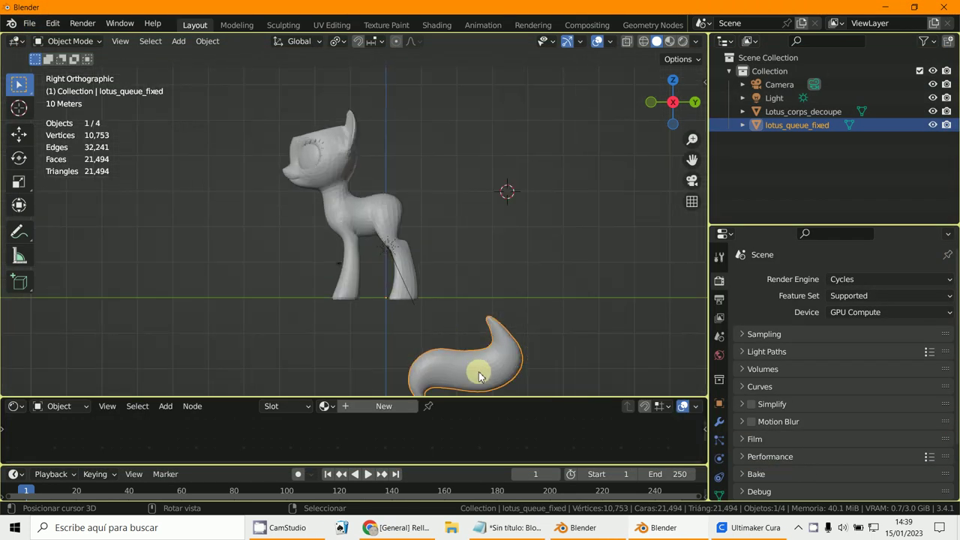
key(g)
click(460, 165)
scroll(450, 188, up, 5)
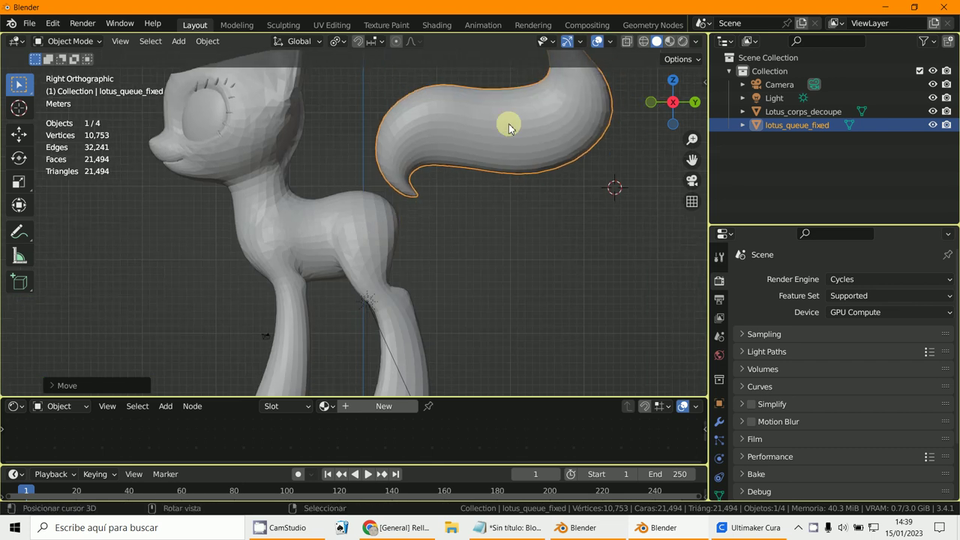
Try to rotate the tail in the side view.
key(r)
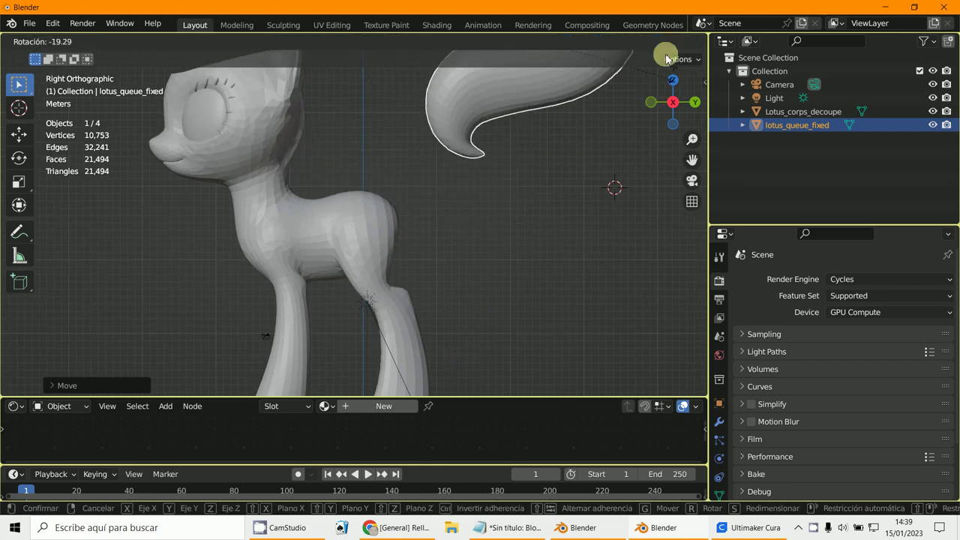
click(665, 59)
Set the tail's origin to the centre of its own geometry.
scroll(429, 242, down, 3)
click(207, 41)
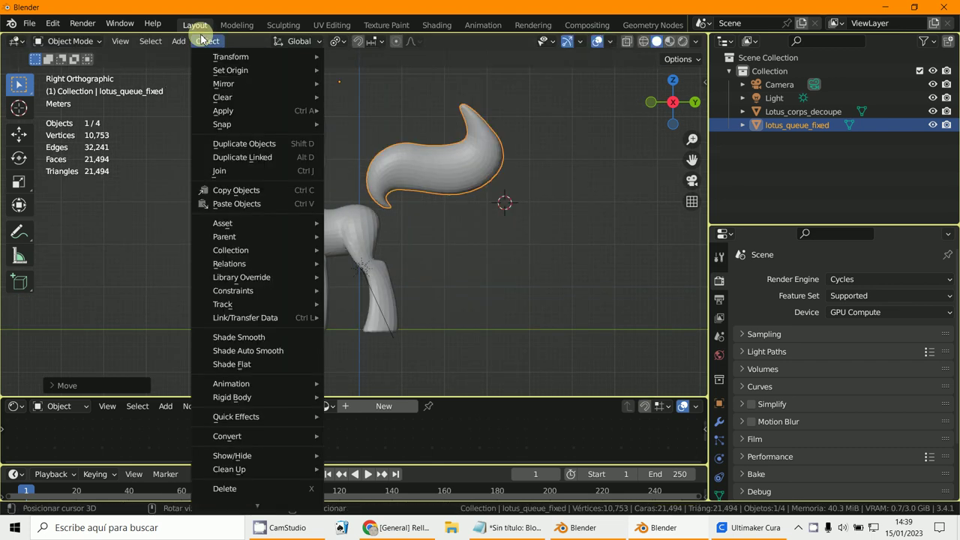
mouse_move(220, 69)
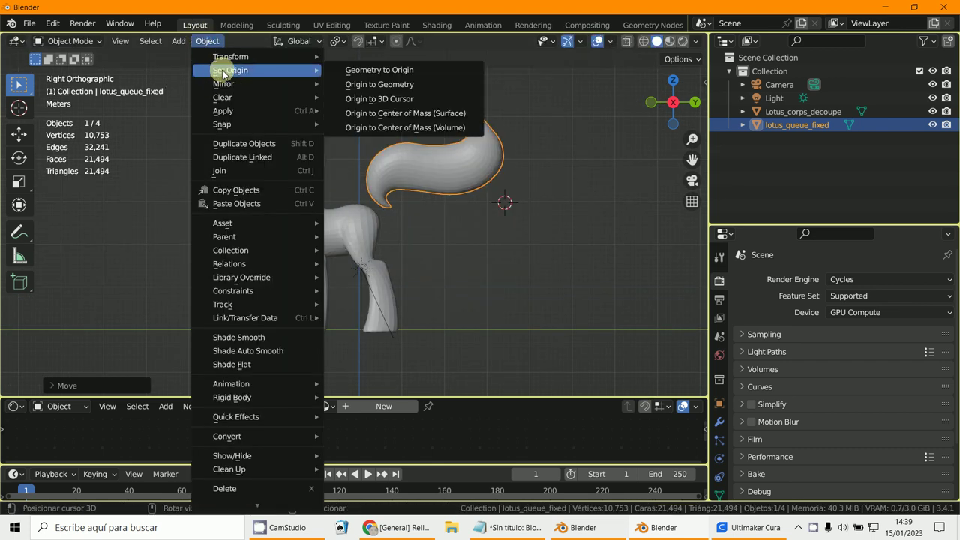
click(399, 84)
Rotate the tail so its narrow root points down, and move it onto the pony's rump.
key(r)
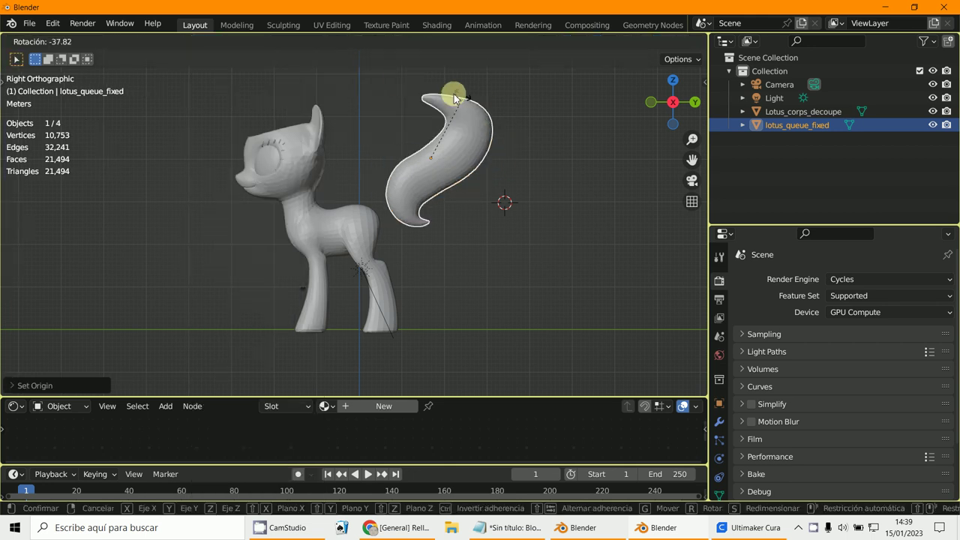
click(387, 141)
scroll(395, 174, up, 2)
middle_drag(393, 173, 398, 154)
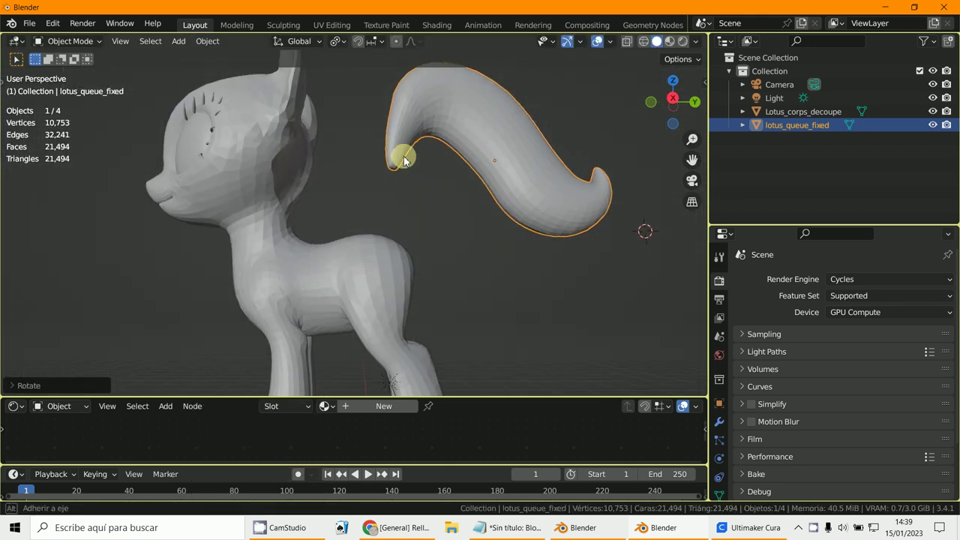
key(g)
click(396, 237)
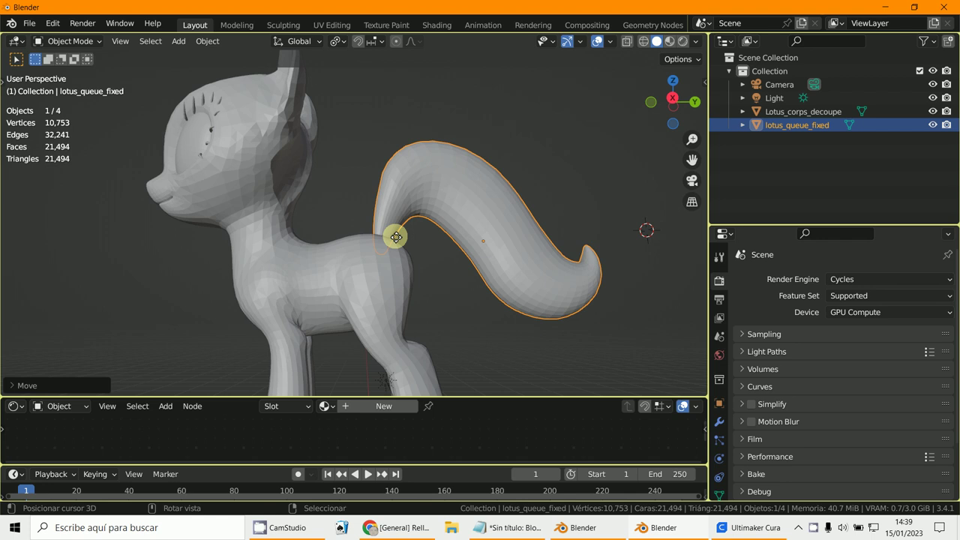
Move the tail sideways in the back view to centre it on the pony's hindquarters.
key(KP_3)
key(ctrl+KP_1)
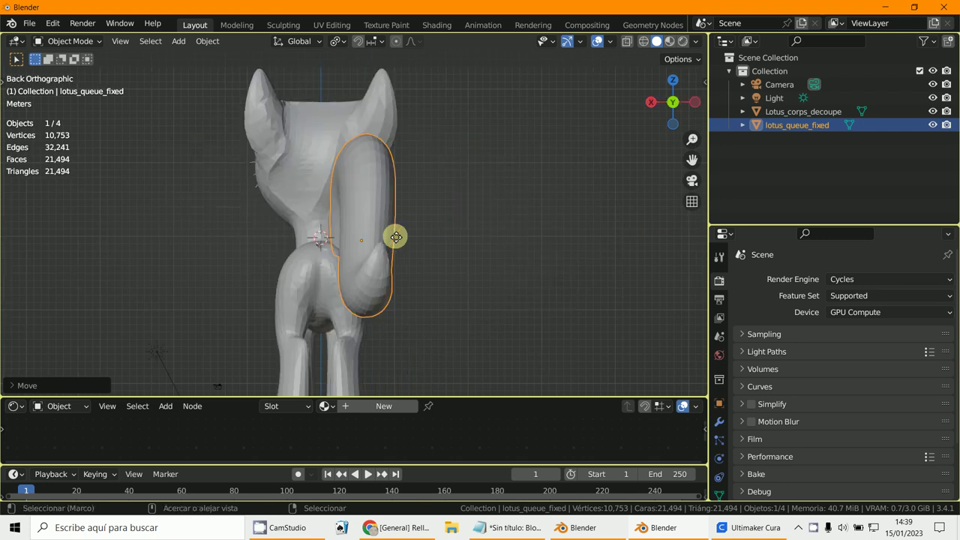
scroll(396, 237, up, 3)
shift+middle_drag(396, 236, 418, 182)
key(g)
click(418, 169)
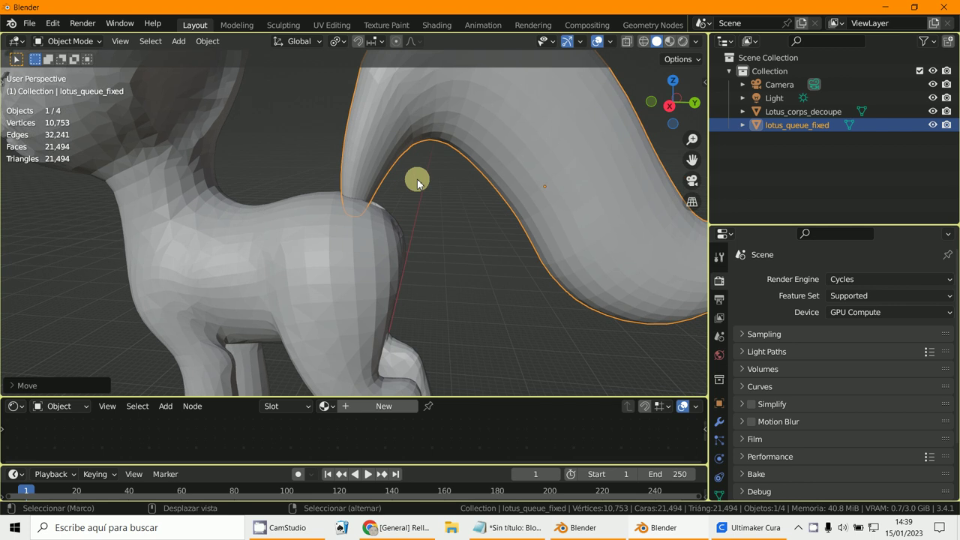
Adjust the tail's position so its root sinks into the top of the pony's rump.
key(g)
click(413, 180)
scroll(414, 178, down, 4)
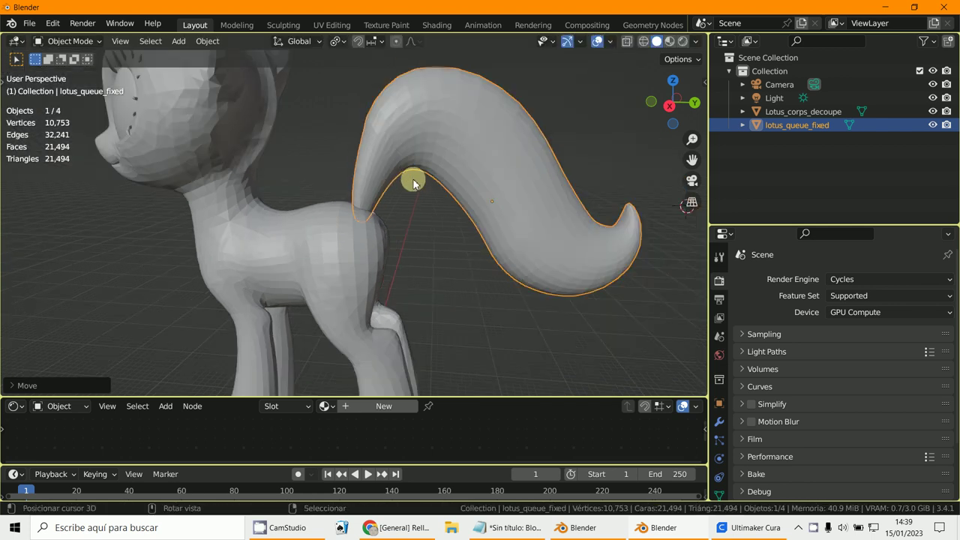
scroll(402, 176, up, 4)
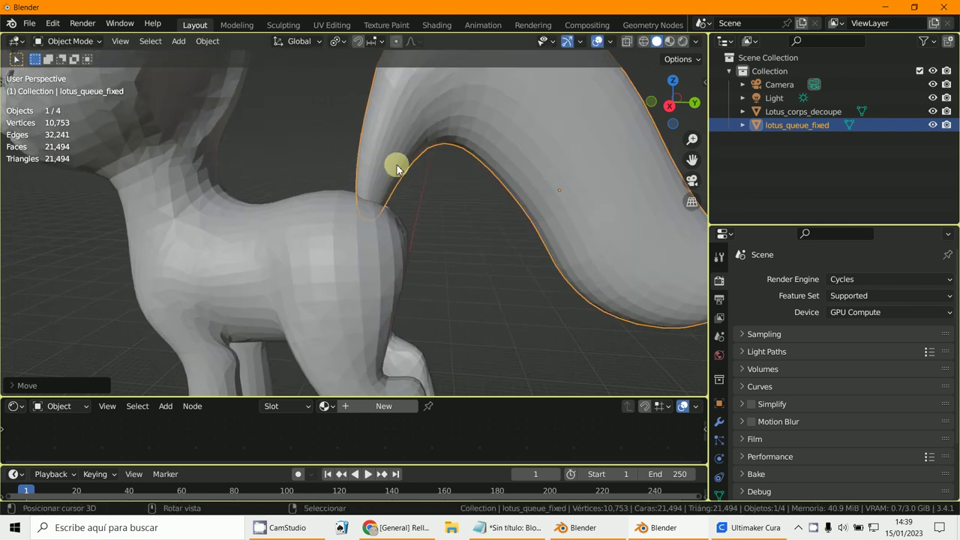
key(g)
click(392, 179)
scroll(379, 182, down, 2)
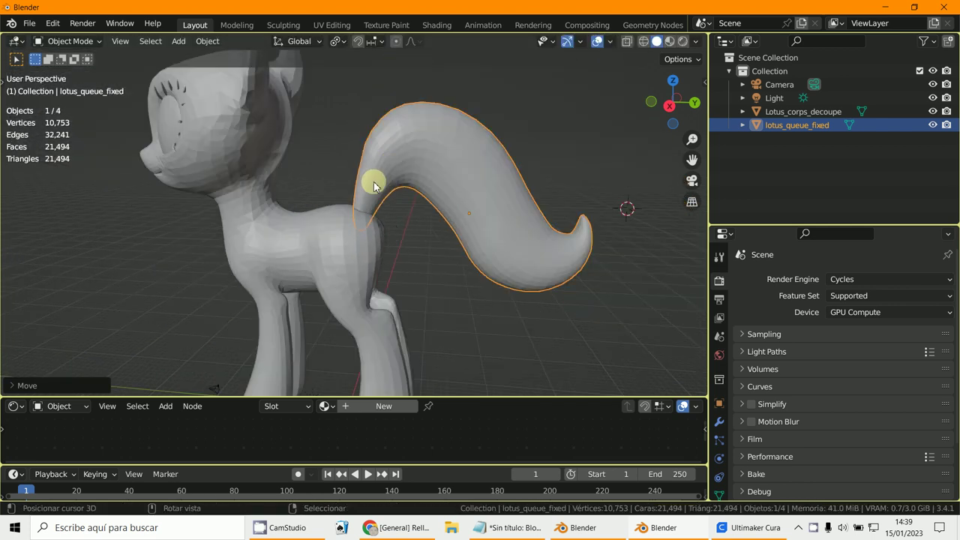
middle_drag(374, 186, 340, 207)
shift+click(342, 231)
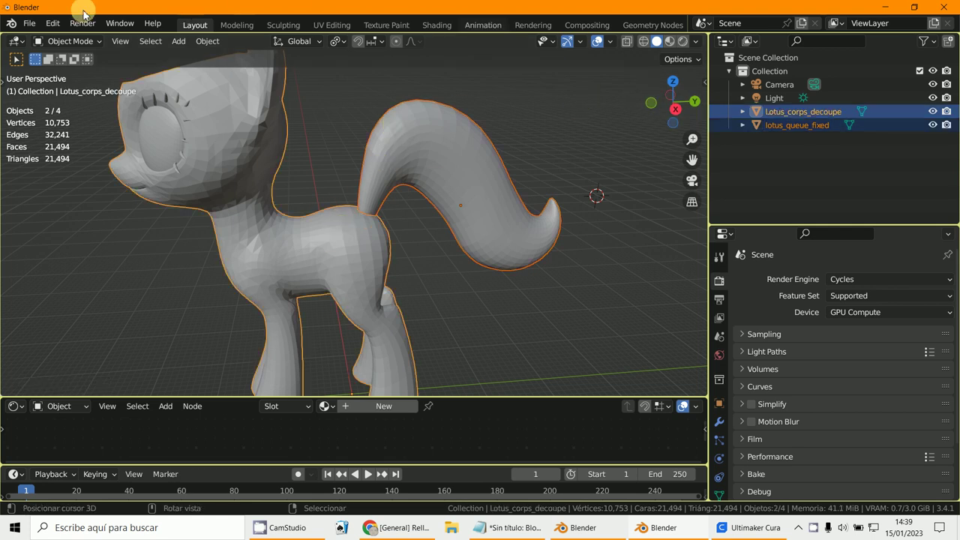
click(720, 420)
click(770, 280)
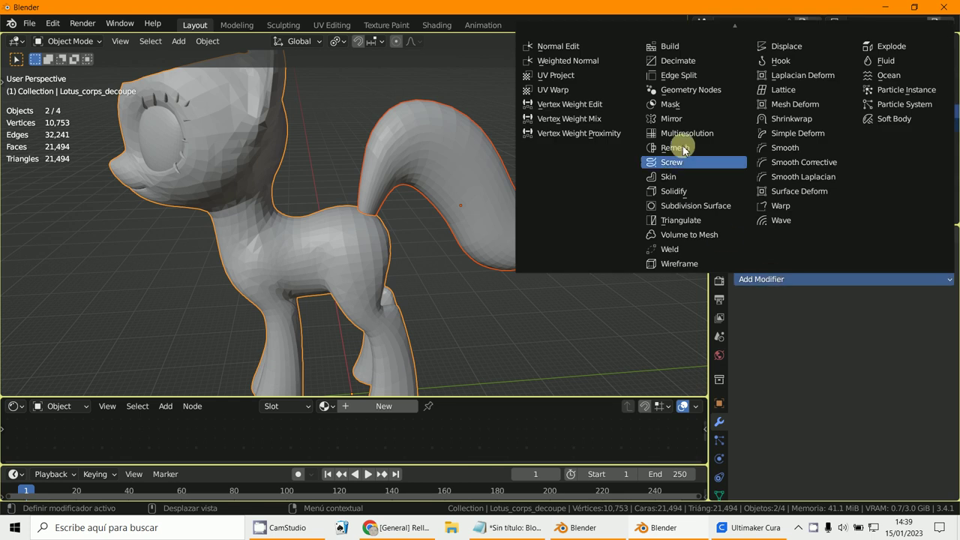
scroll(687, 82, up, 2)
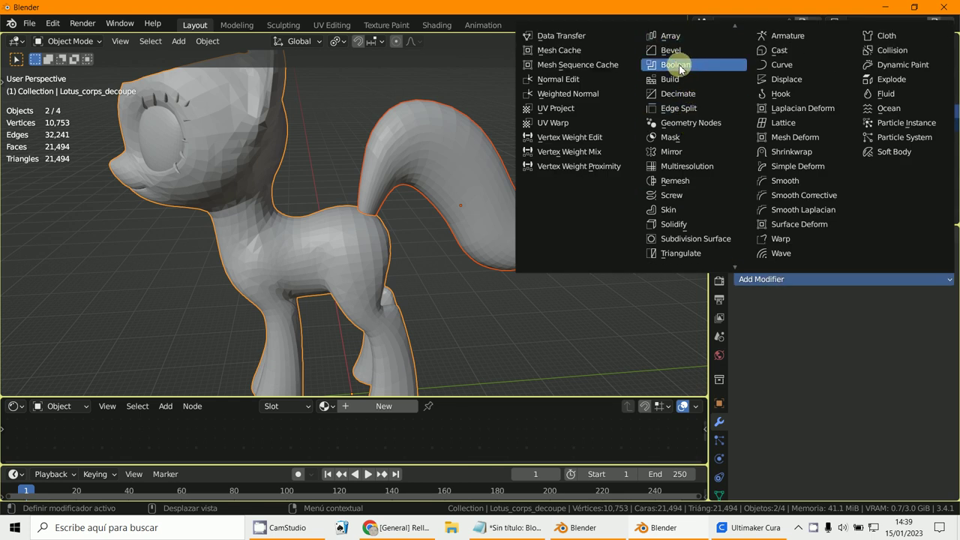
Search the add-on preferences for "boo" to check whether Bool Tool is enabled.
key(n)
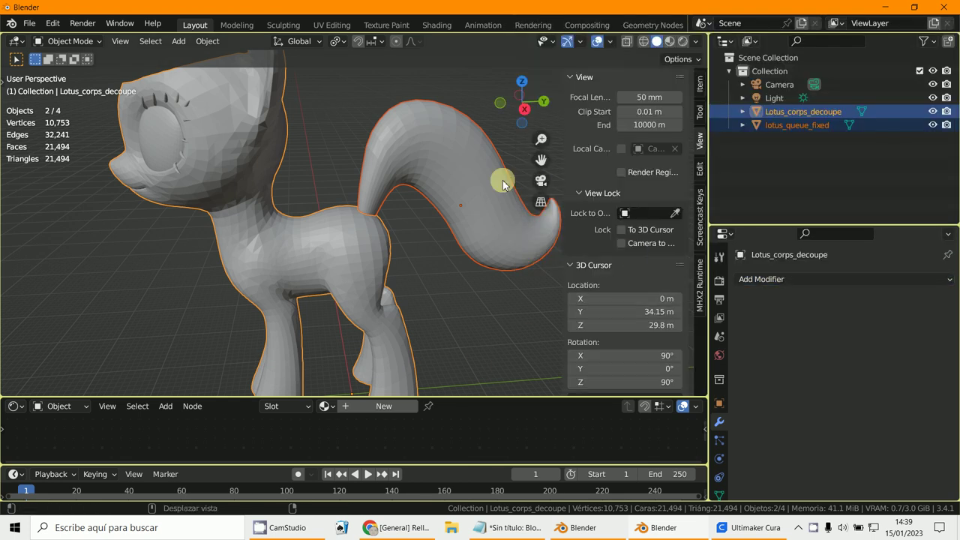
click(51, 23)
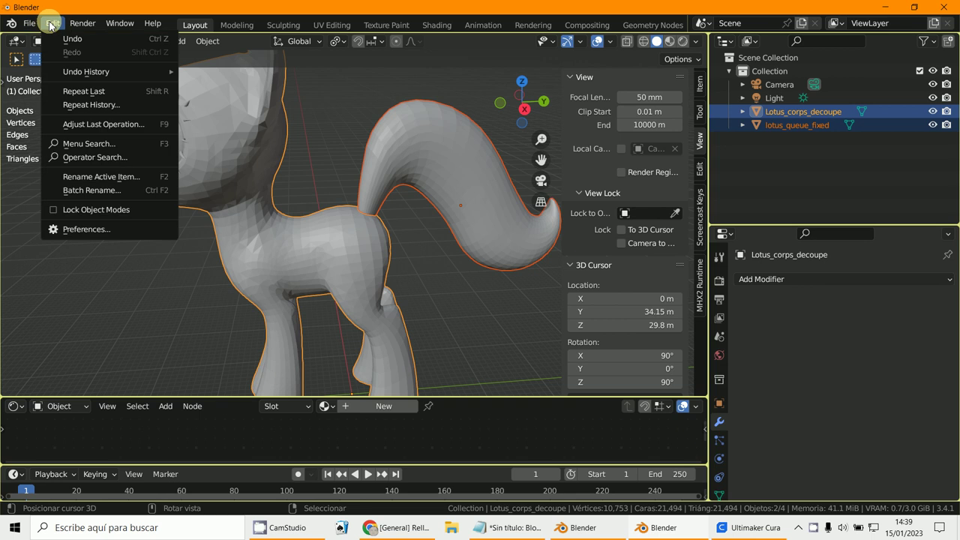
click(63, 229)
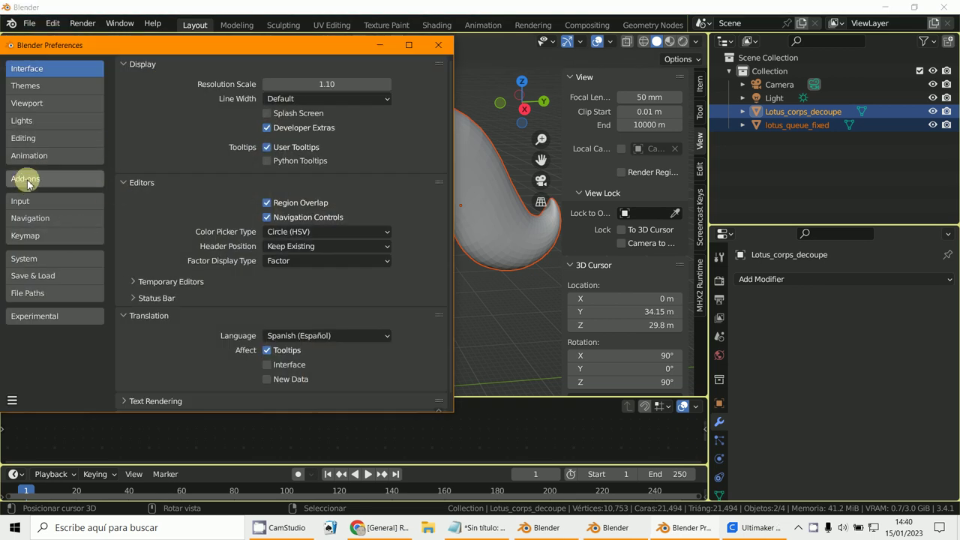
click(80, 186)
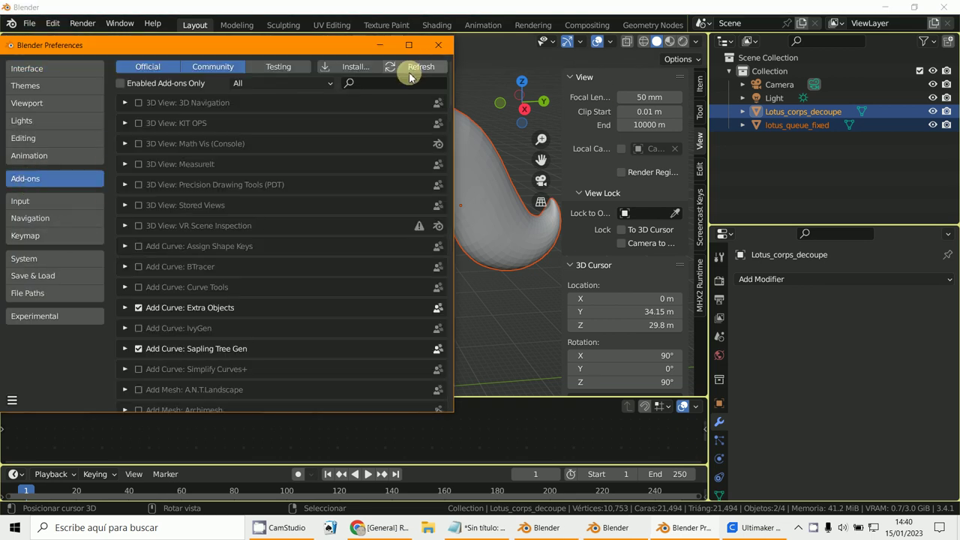
click(384, 83)
text(boo)
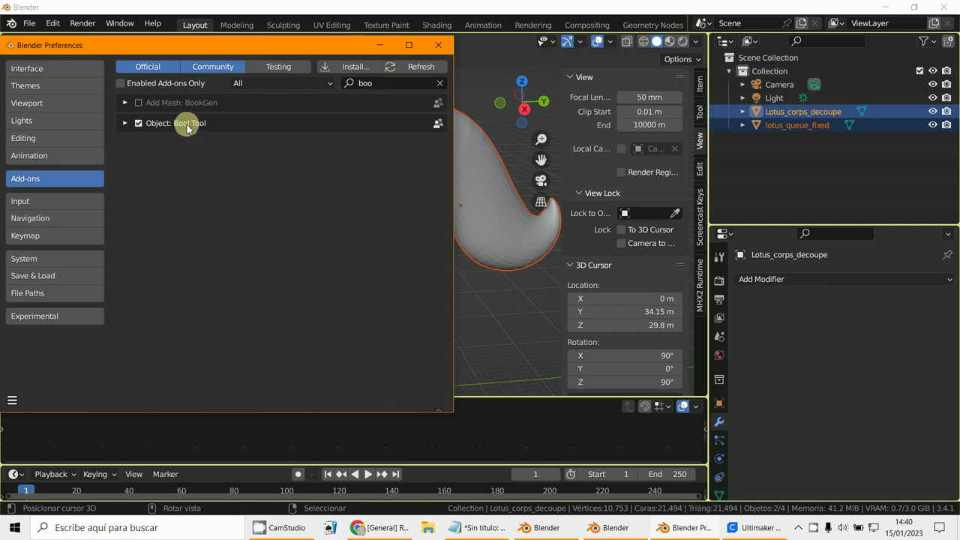
click(379, 45)
Merge the tail into the pony's body with Bool Tool's Auto Boolean Union, keeping the body as the active object.
click(700, 171)
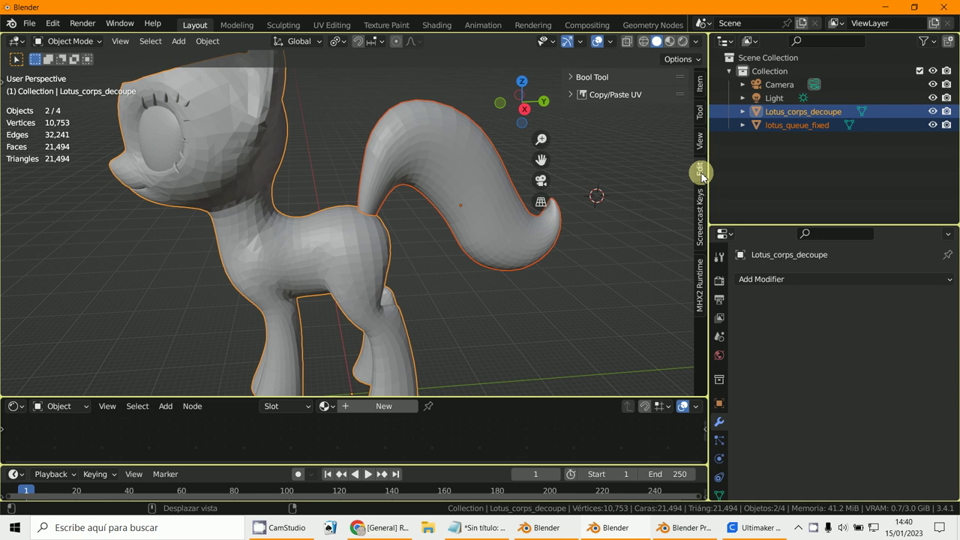
click(572, 78)
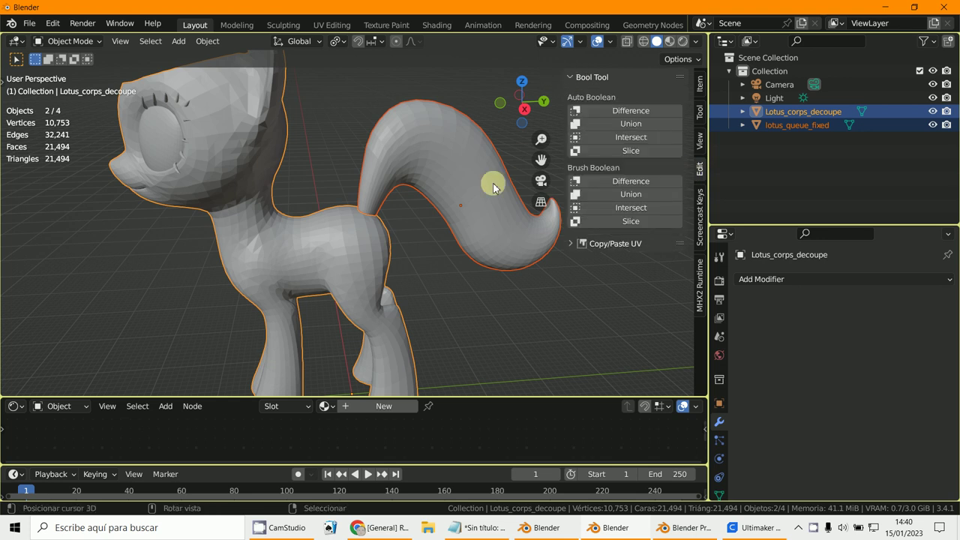
click(429, 156)
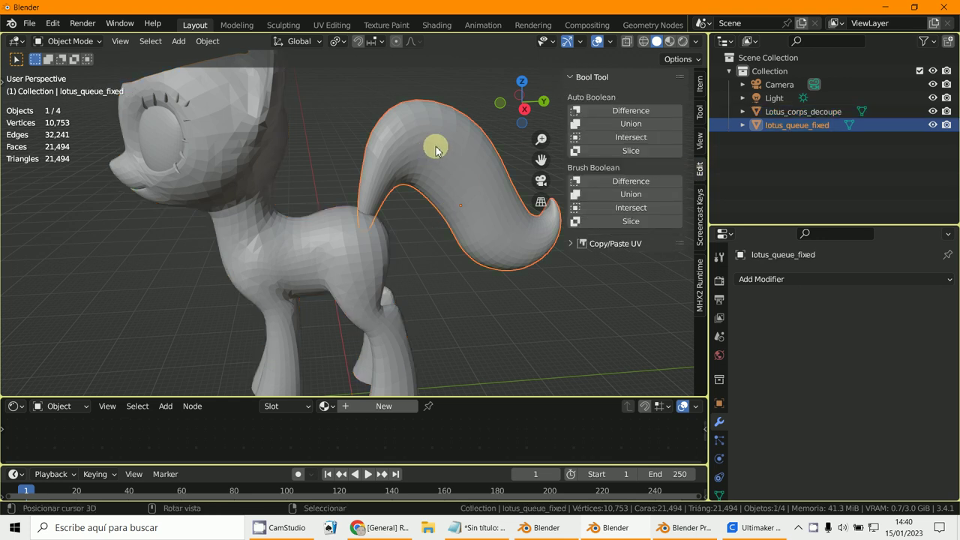
shift+click(336, 234)
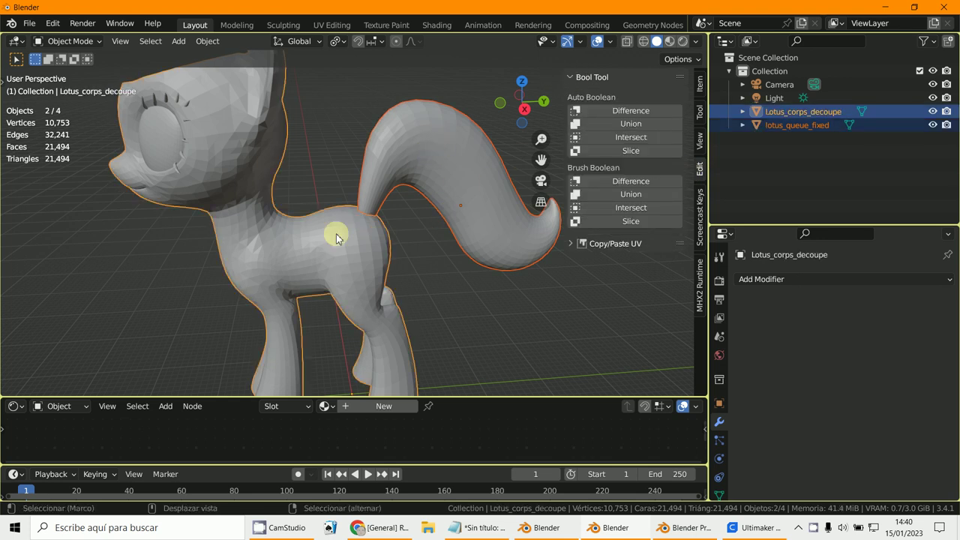
click(630, 129)
Examine the joint between tail and rump, and put the merged body in Edit Mode with nothing selected.
scroll(396, 208, up, 5)
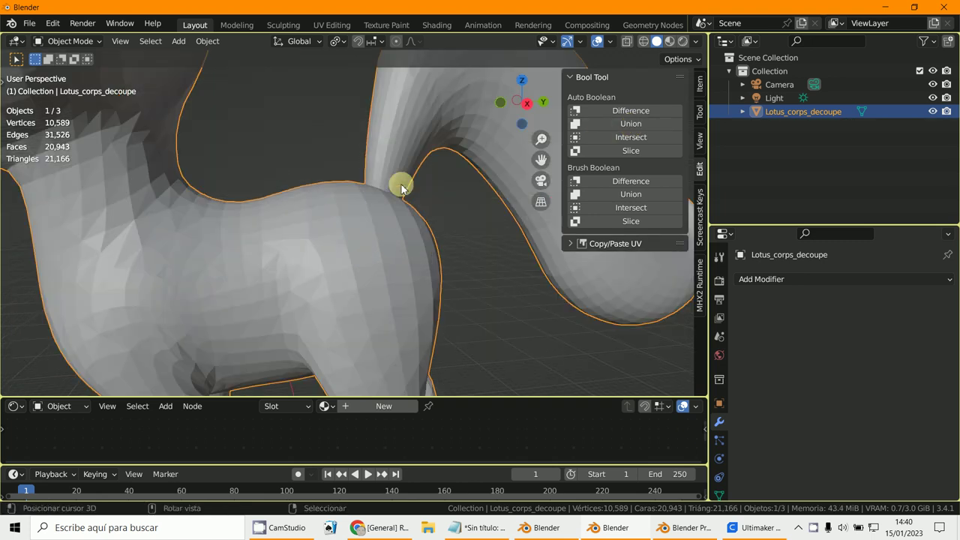
shift+middle_drag(389, 215, 351, 256)
scroll(356, 247, up, 4)
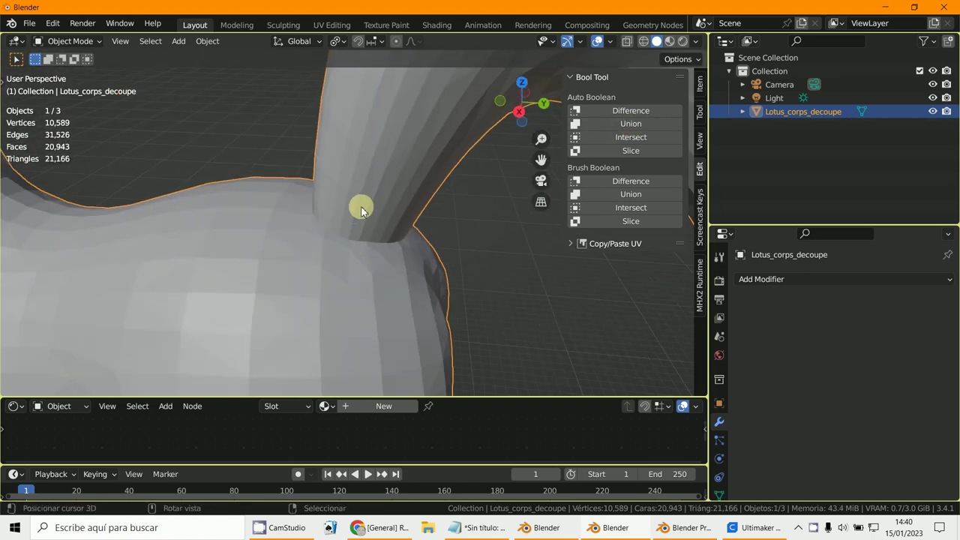
click(69, 41)
click(64, 72)
key(alt+a)
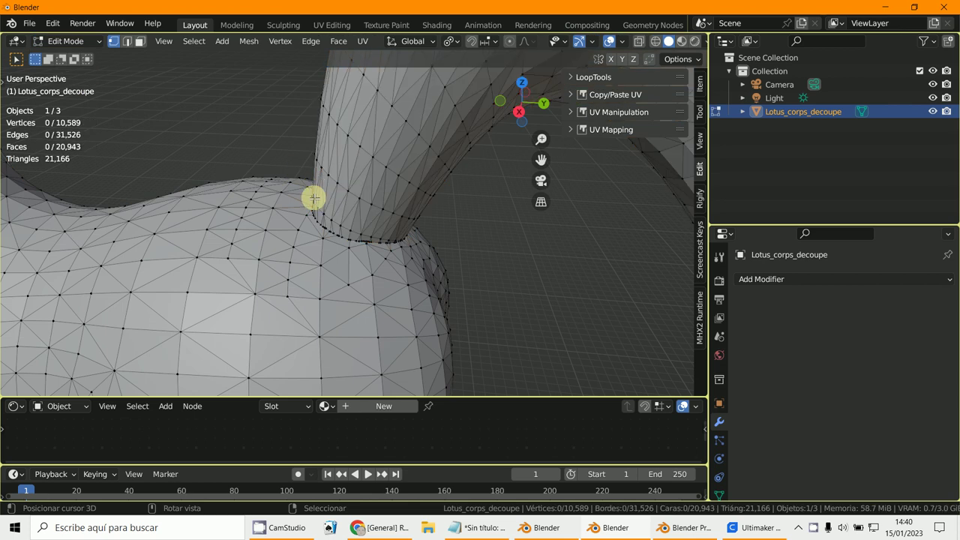
Temporarily hide a patch of vertices at the tail joint to inspect the inside, reveal them again and clear the selection.
key(b)
drag(320, 199, 366, 262)
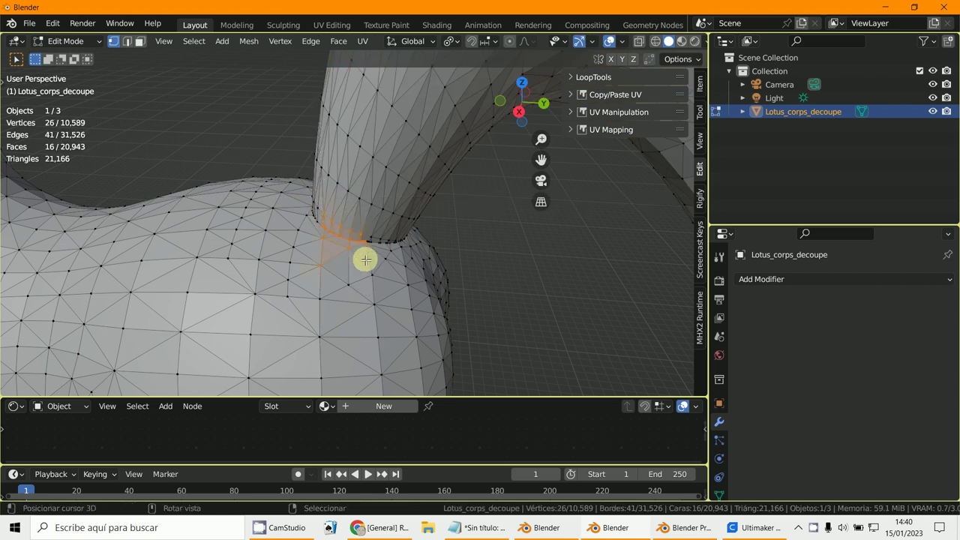
key(h)
middle_drag(365, 257, 386, 249)
key(alt+h)
scroll(387, 249, down, 3)
key(alt+a)
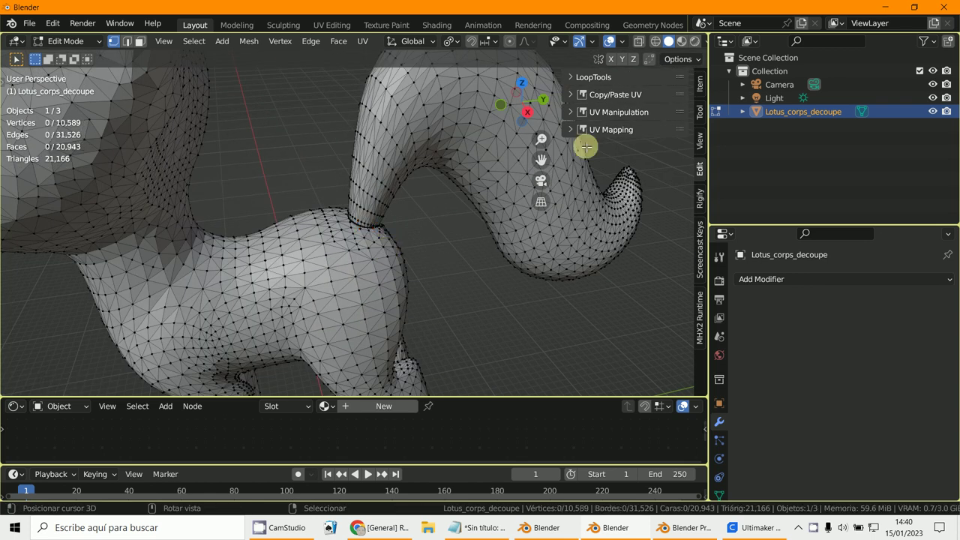
Show the merged mesh in wireframe and check it for holes with Select Non Manifold.
click(656, 42)
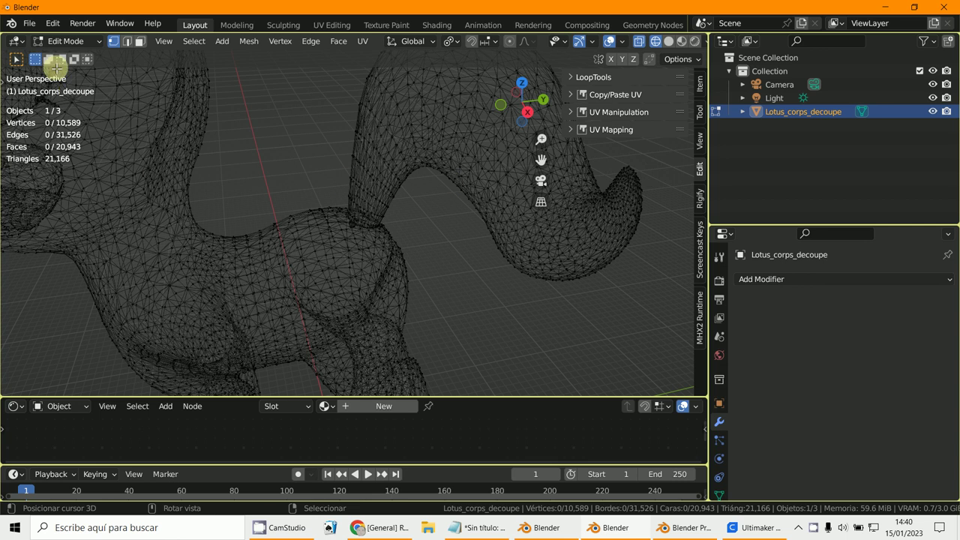
click(194, 42)
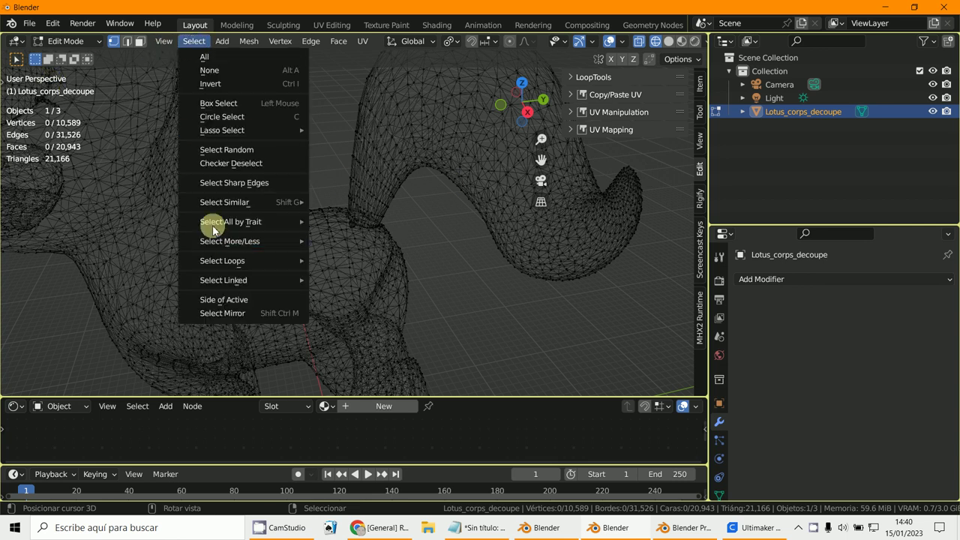
mouse_move(257, 222)
click(336, 218)
scroll(349, 225, down, 4)
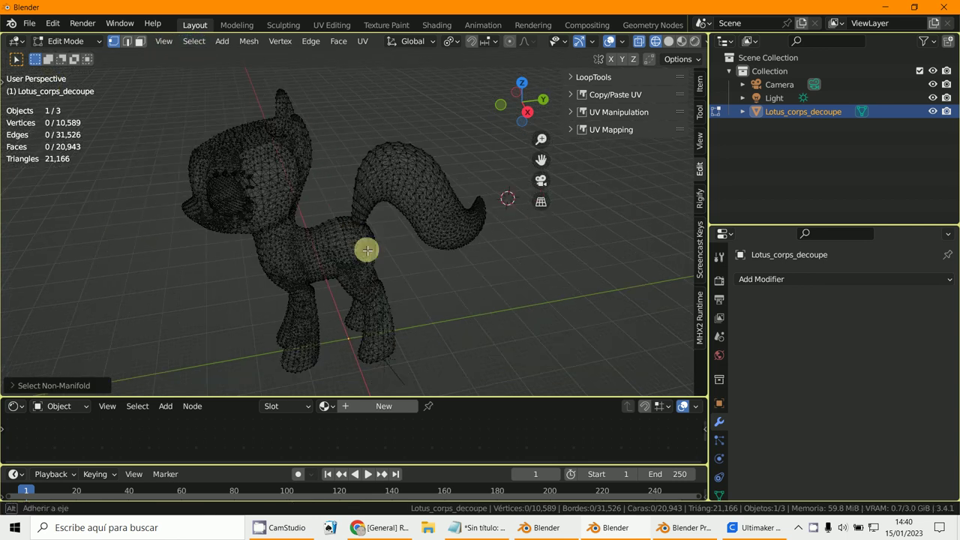
middle_drag(367, 251, 278, 259)
scroll(349, 269, up, 3)
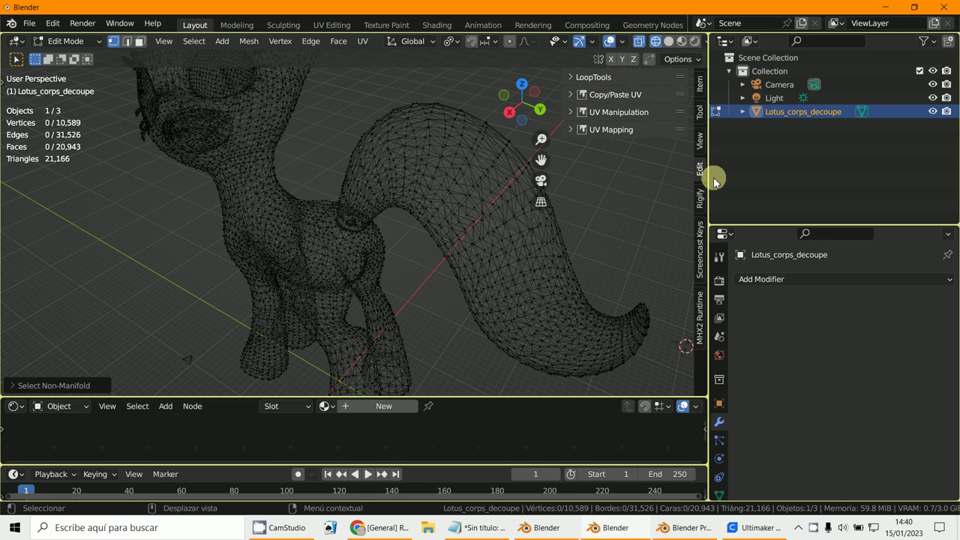
Enlarge the properties editor and collapse the mesh data sections above MeshLint to expose its checks.
drag(709, 178, 600, 180)
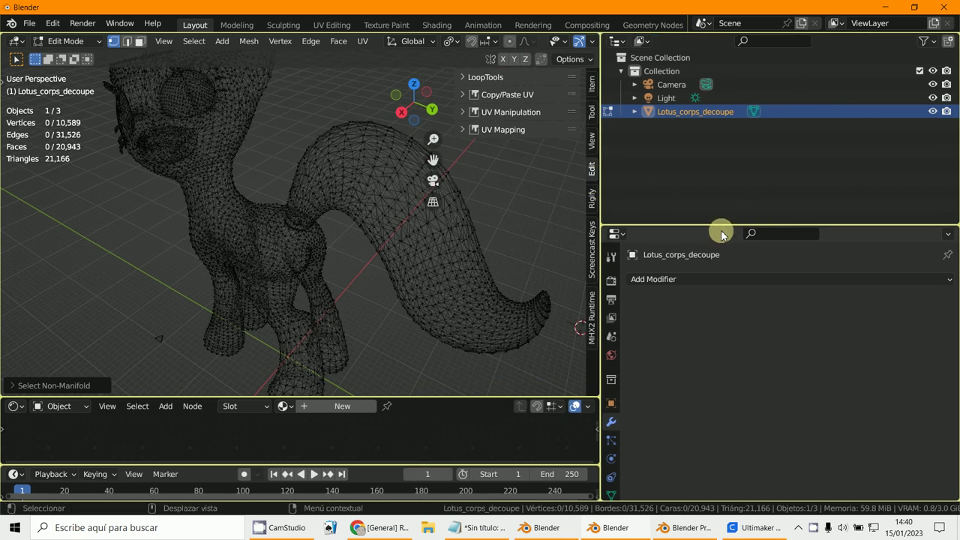
drag(718, 230, 748, 96)
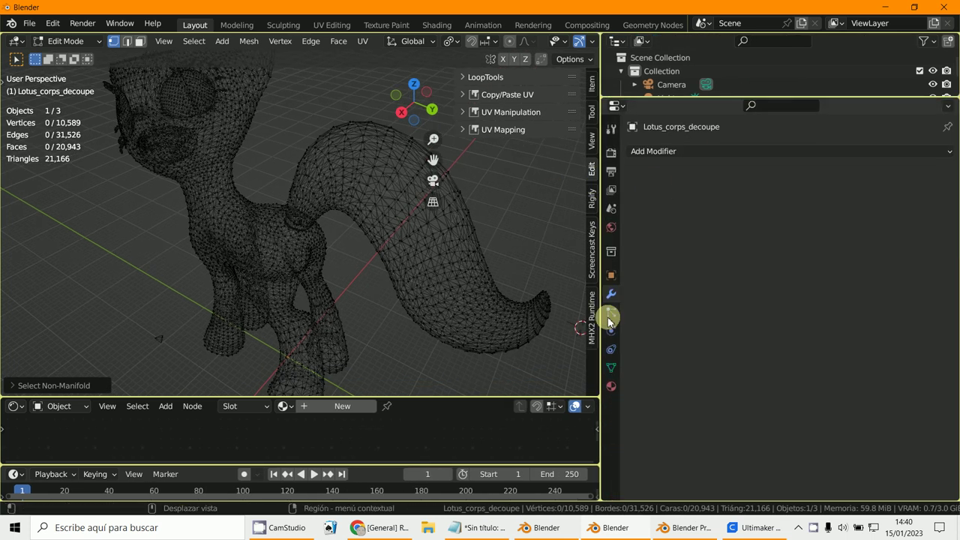
click(613, 368)
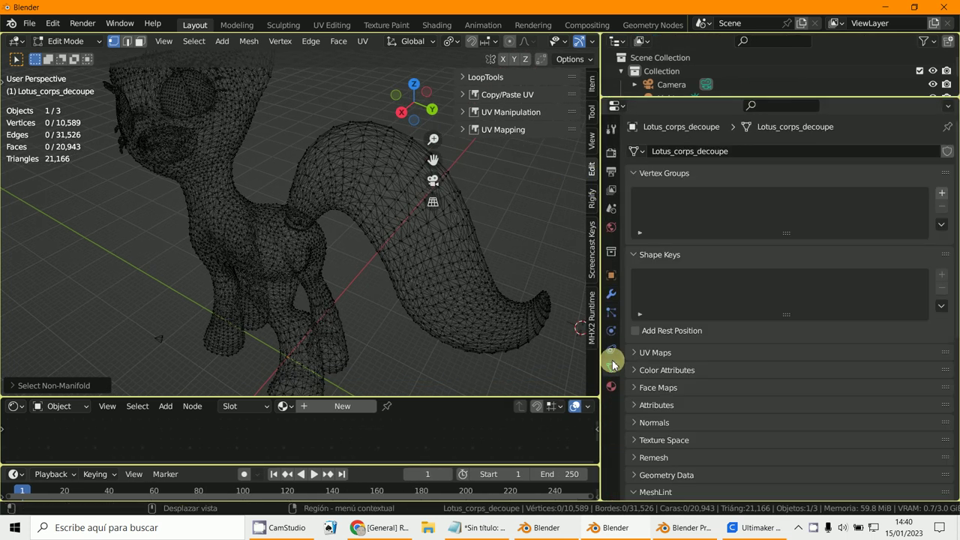
click(641, 179)
click(637, 191)
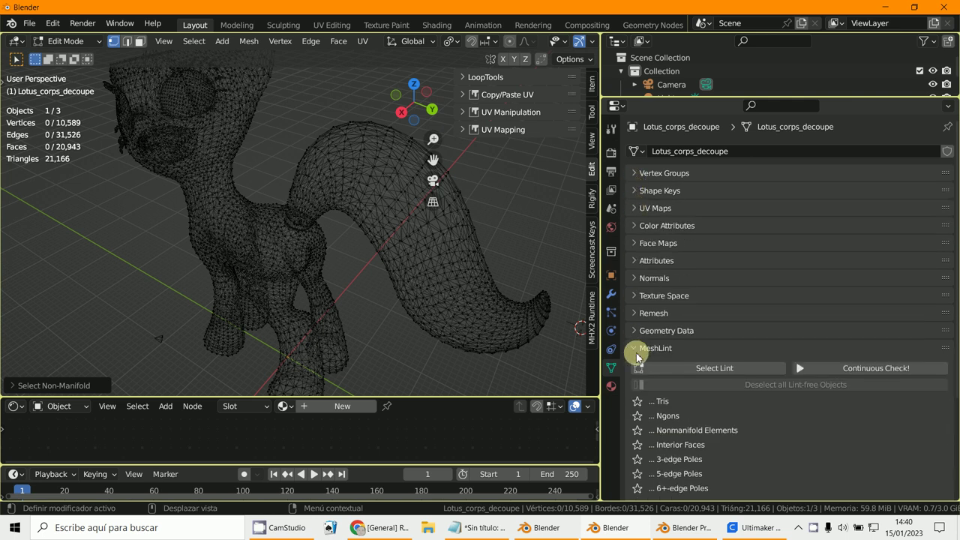
Limit the MeshLint checks to Nonmanifold Elements, run Select Lint on the merged mesh and leave nothing selected.
click(638, 351)
click(654, 349)
scroll(683, 333, down, 5)
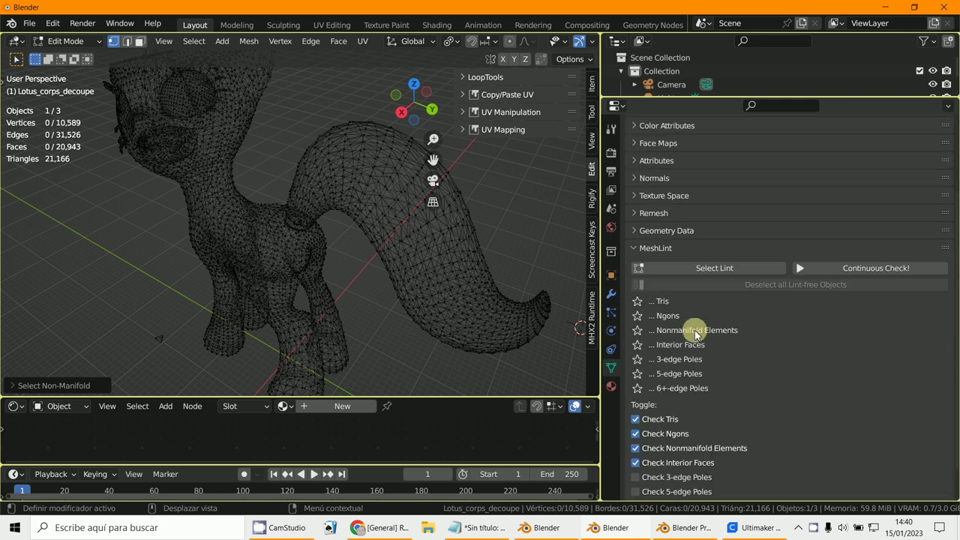
drag(637, 398, 639, 488)
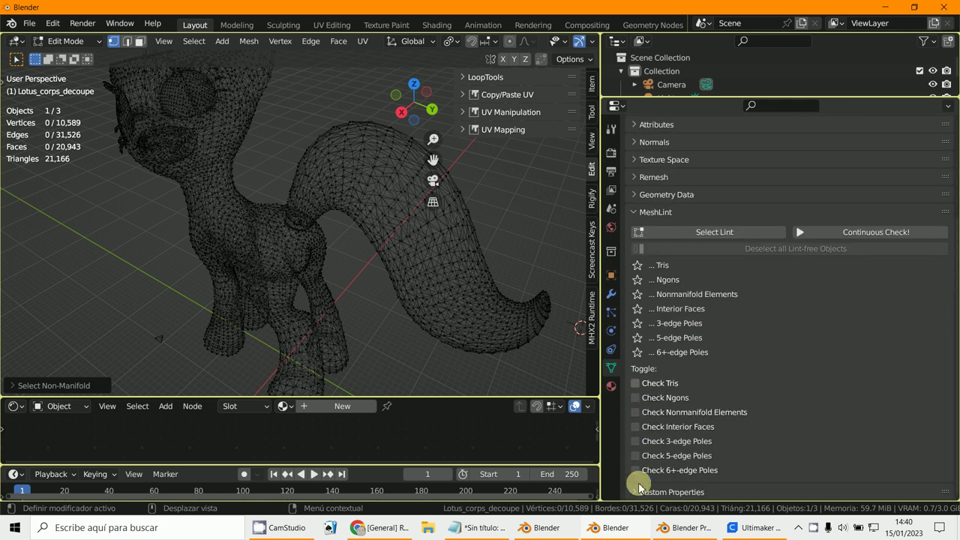
click(635, 412)
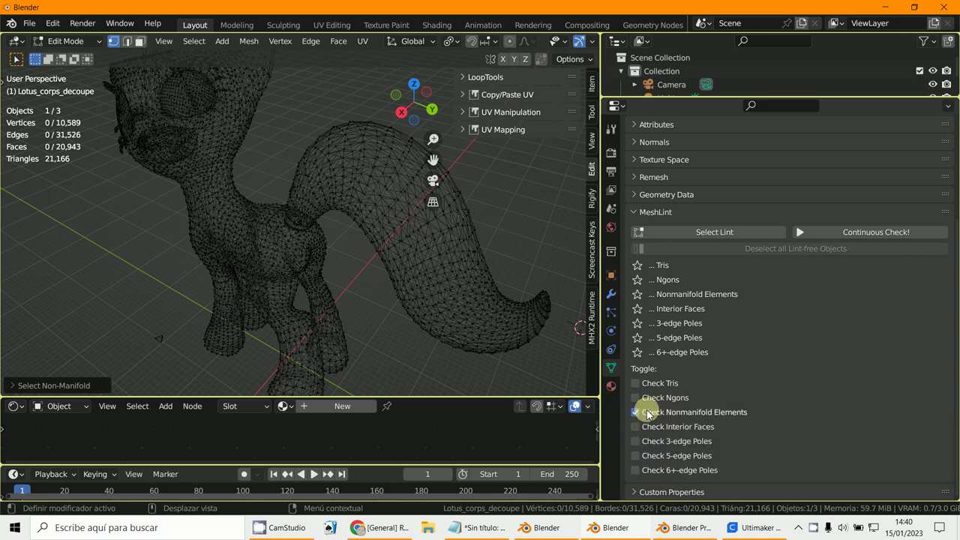
click(711, 234)
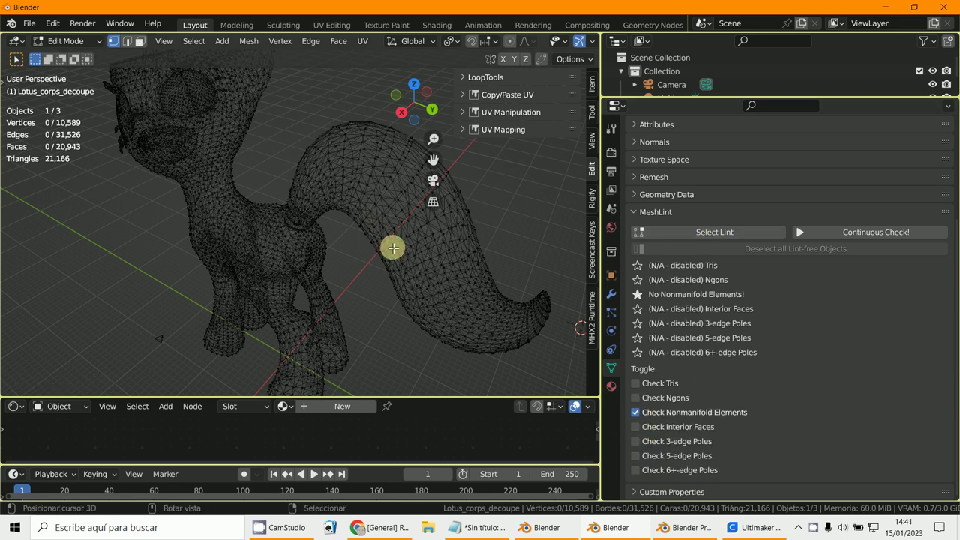
key(a)
key(alt+a)
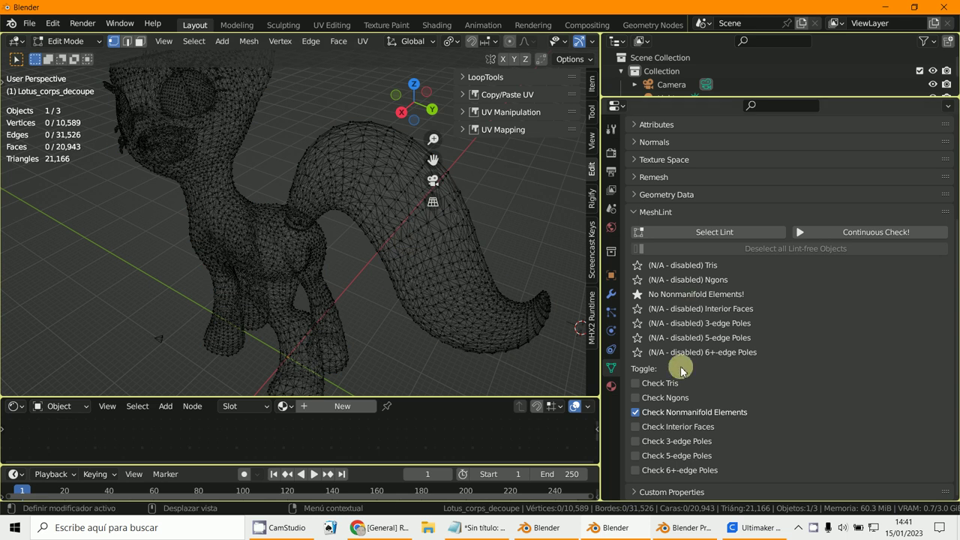
Run Select Lint with only the Interior Faces check enabled and inspect the tail joint.
click(639, 413)
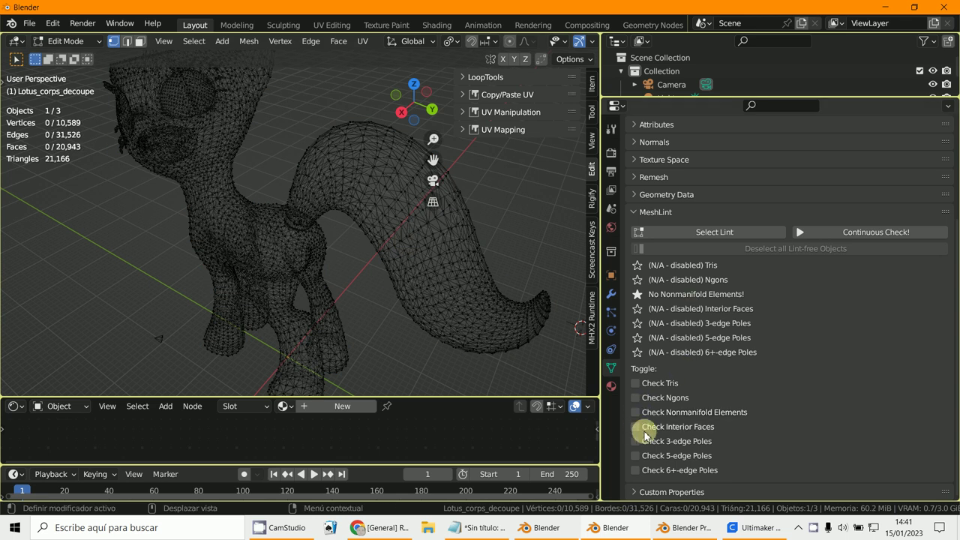
click(703, 232)
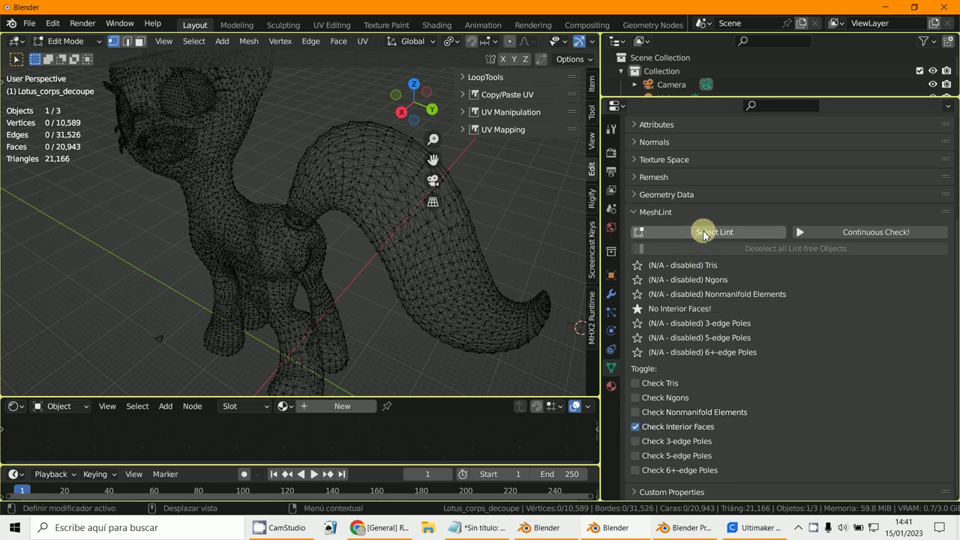
middle_drag(431, 301, 397, 315)
scroll(482, 308, up, 5)
scroll(484, 295, up, 4)
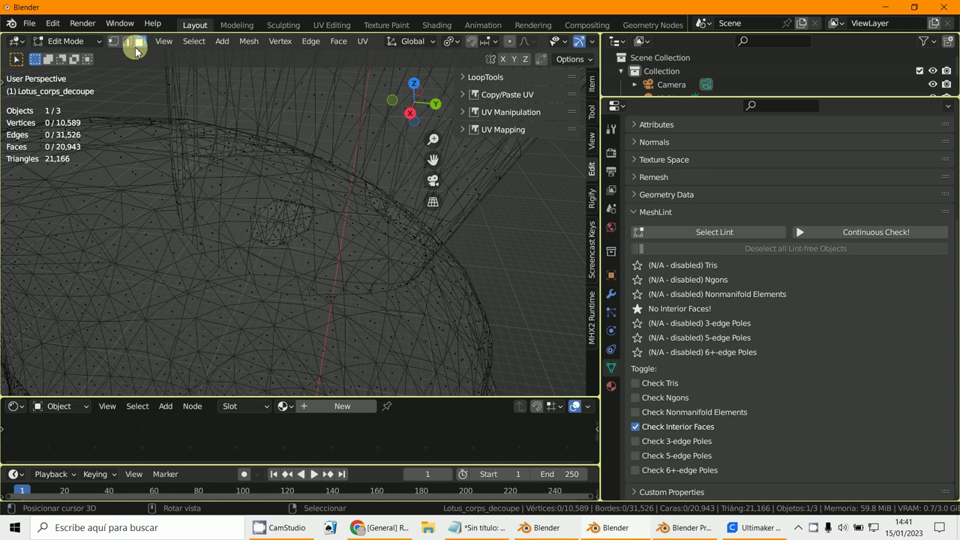
In face selection mode, enable the Ngons check alongside Interior Faces and run Select Lint again.
key(a)
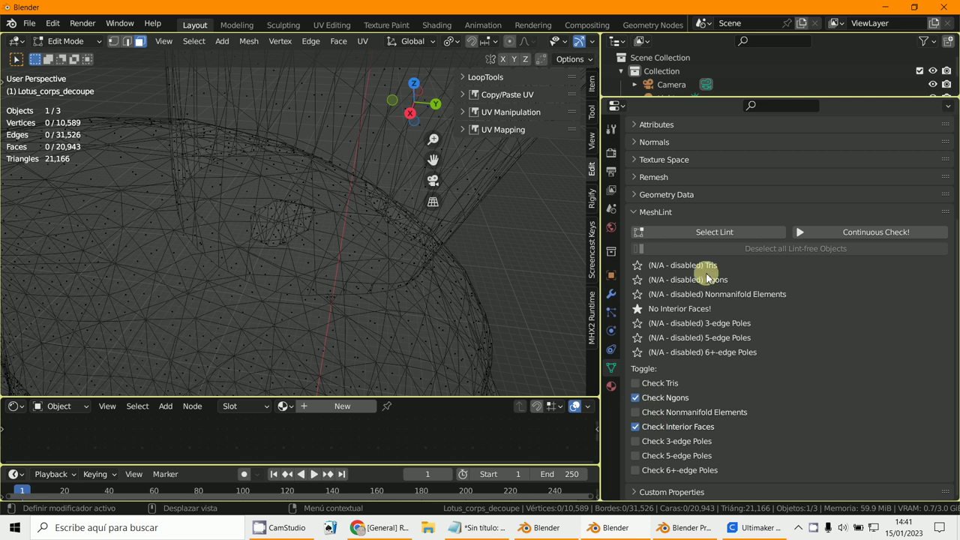
click(707, 231)
middle_drag(488, 302, 536, 325)
Select the entire loose fragment floating inside the rump below the tail joint and delete it.
click(446, 306)
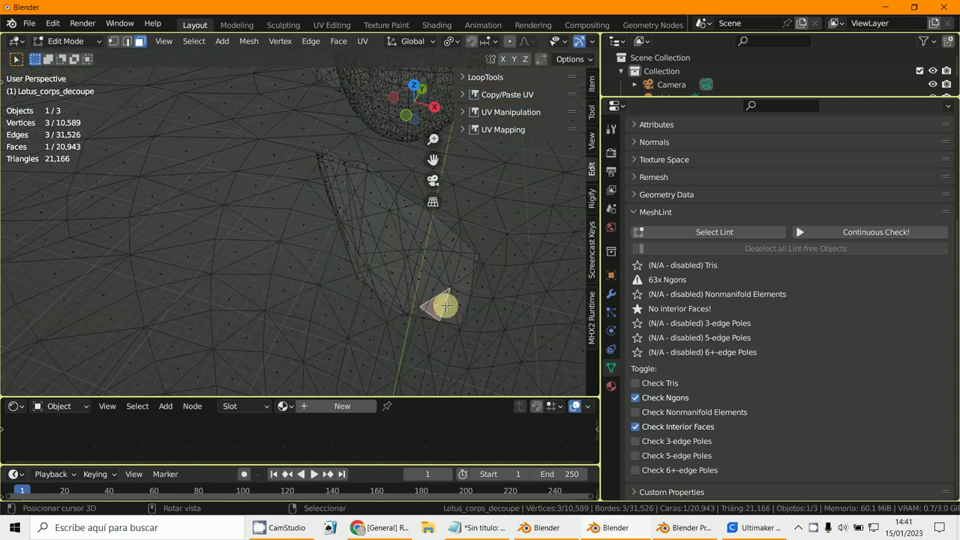
middle_drag(446, 306, 385, 304)
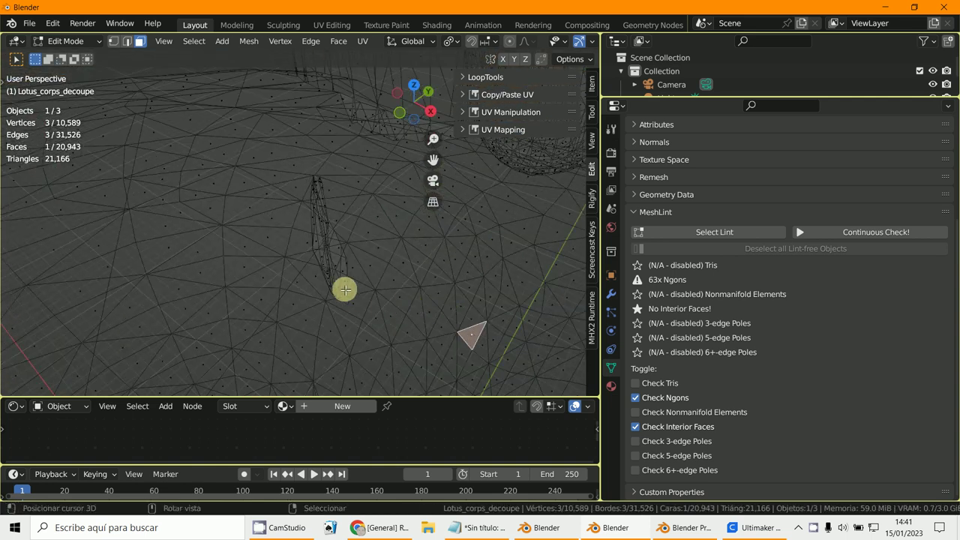
key(l)
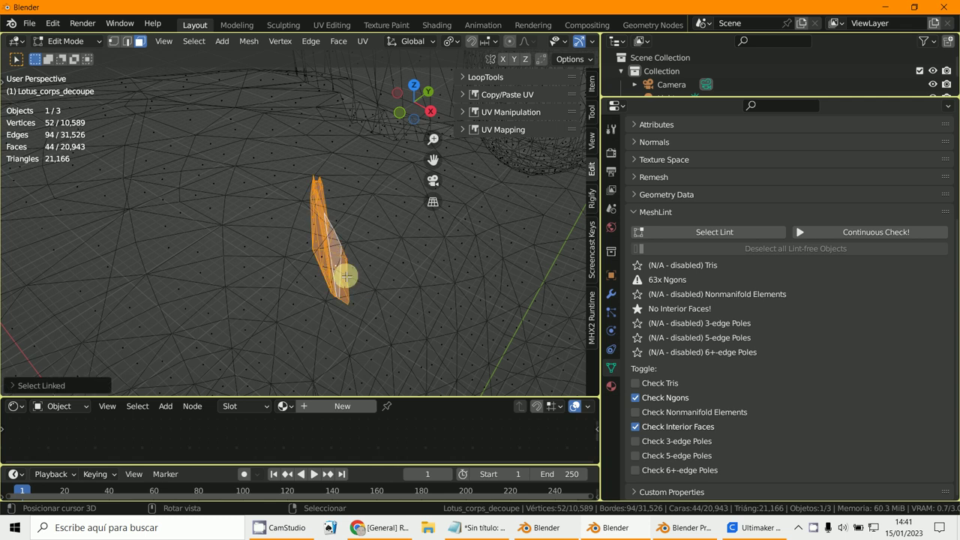
middle_drag(343, 275, 480, 285)
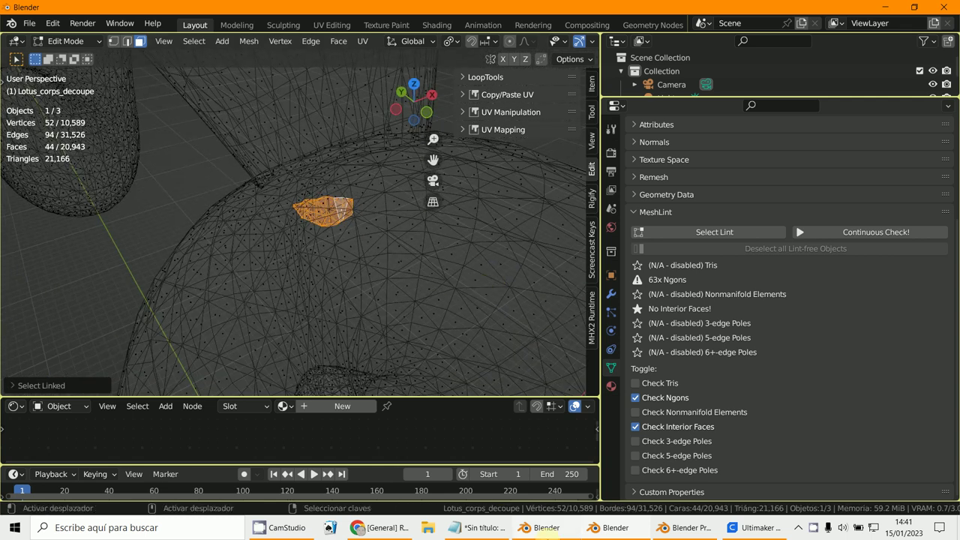
click(752, 527)
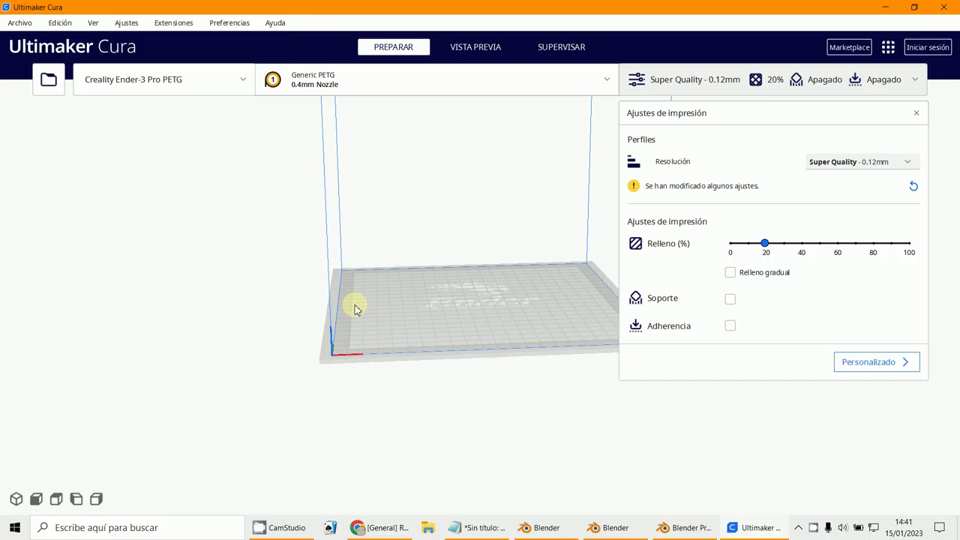
click(766, 529)
scroll(414, 326, up, 6)
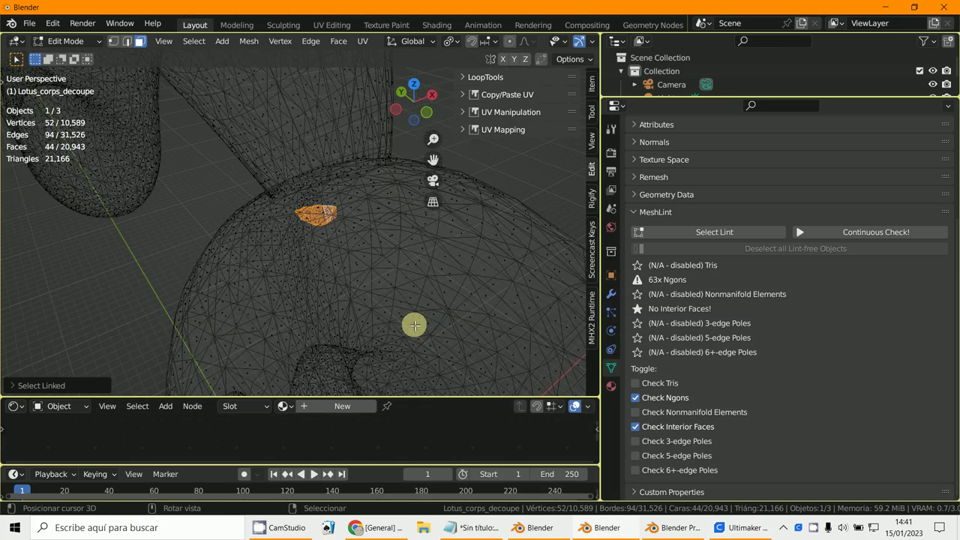
middle_drag(335, 275, 295, 287)
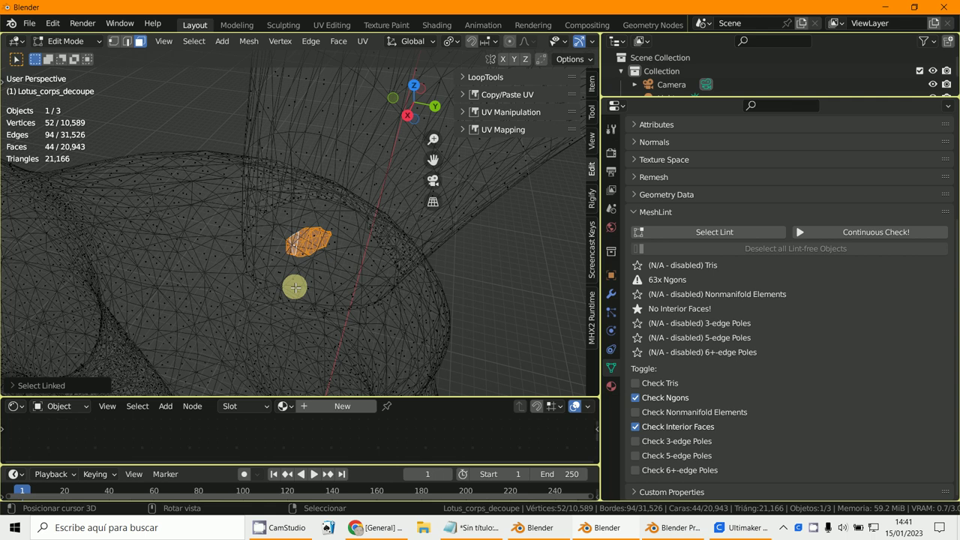
key(x)
click(294, 288)
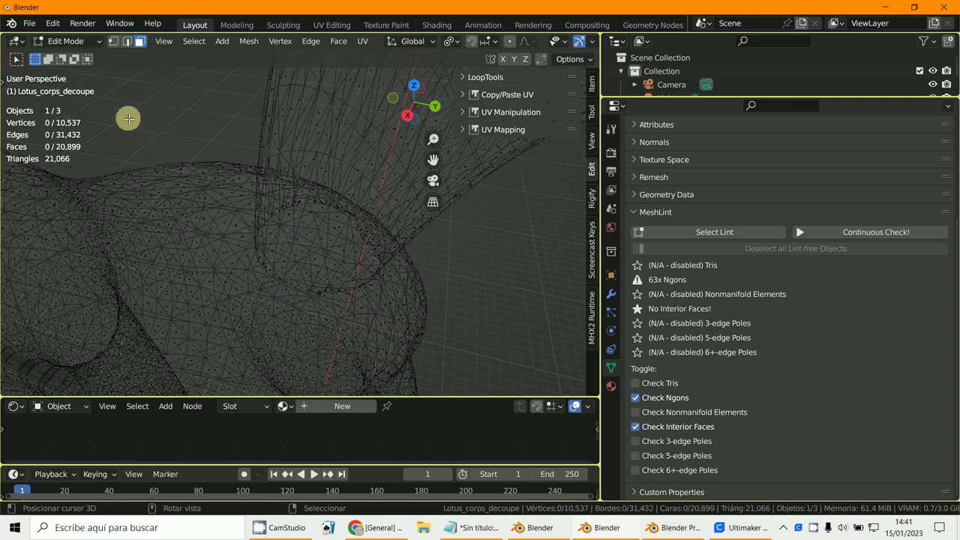
Select the entire pony mesh and widen the properties editor until the MeshLint labels show in full.
shift+middle_drag(367, 123, 437, 193)
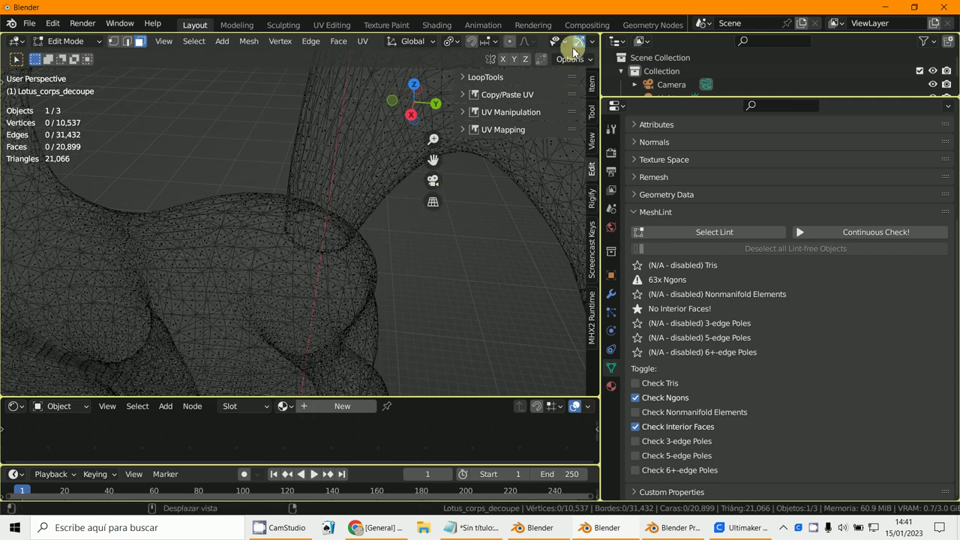
drag(601, 154, 798, 189)
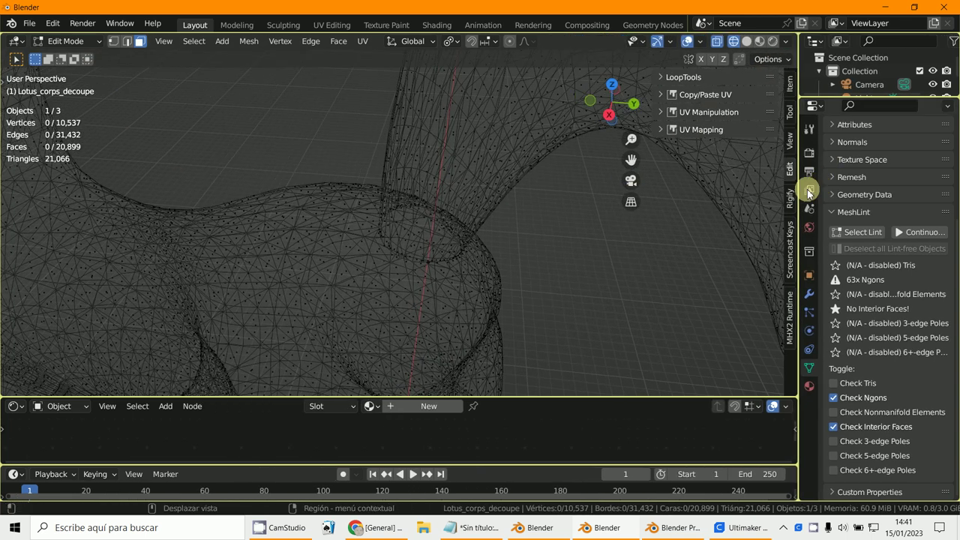
scroll(49, 122, down, 2)
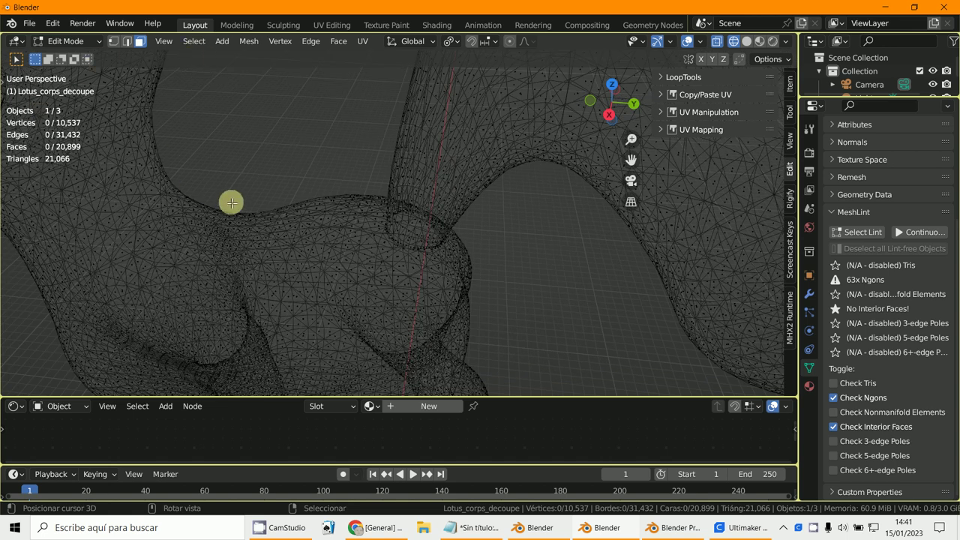
scroll(232, 203, down, 2)
key(a)
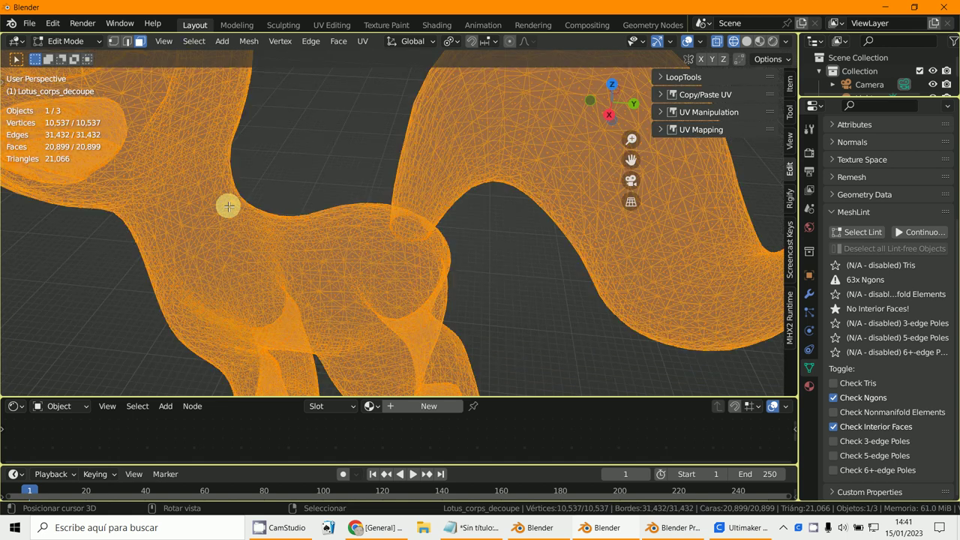
click(193, 41)
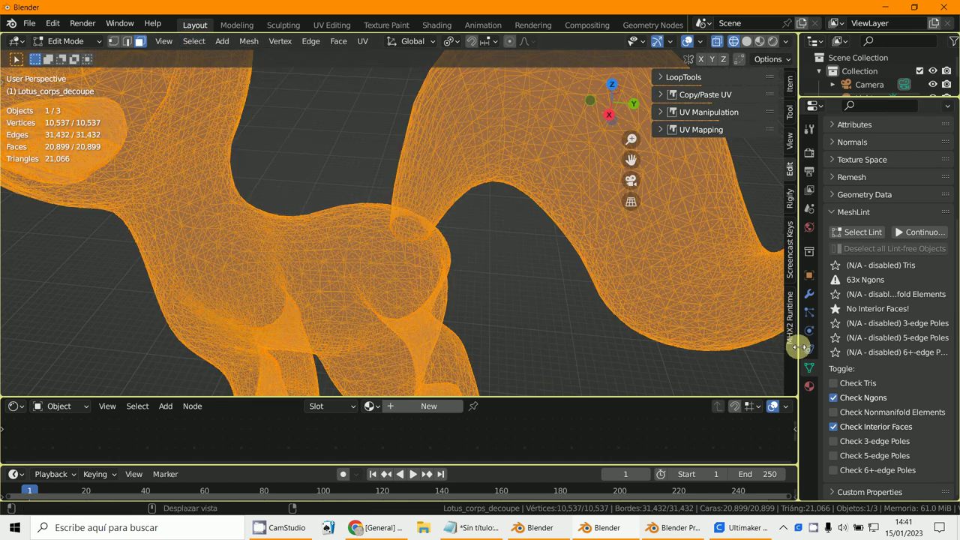
drag(797, 343, 545, 353)
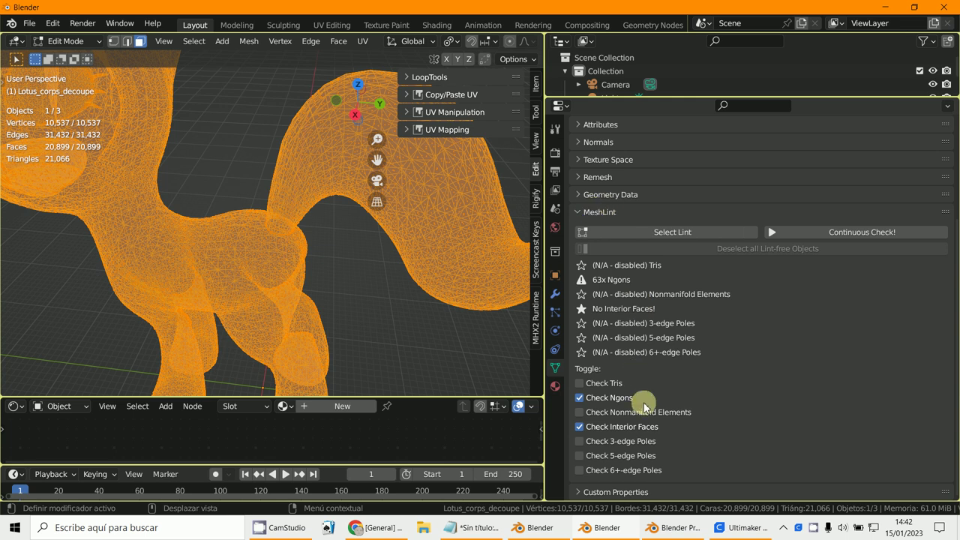
Switch the viewport to solid shading and bring the joint between tail and rump into close view.
scroll(248, 315, up, 6)
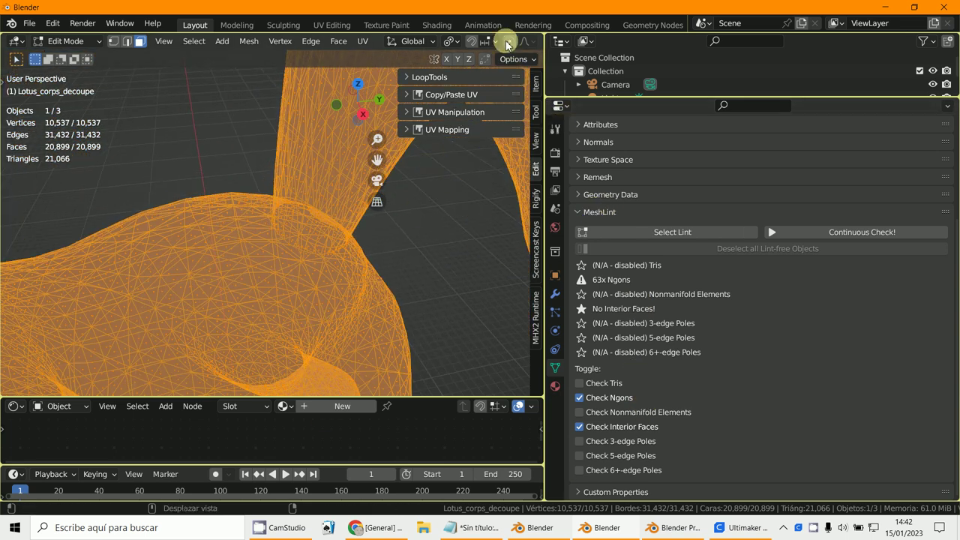
middle_drag(507, 45, 285, 60)
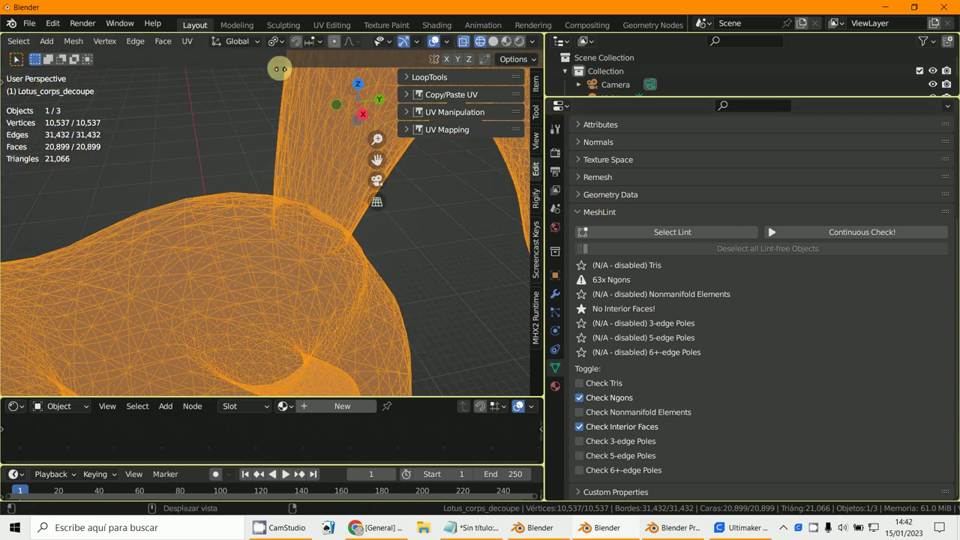
click(495, 42)
scroll(300, 293, up, 3)
mouse_move(276, 302)
middle_down()
mouse_move(182, 283)
mouse_move(82, 280)
mouse_move(118, 250)
mouse_move(131, 273)
middle_up()
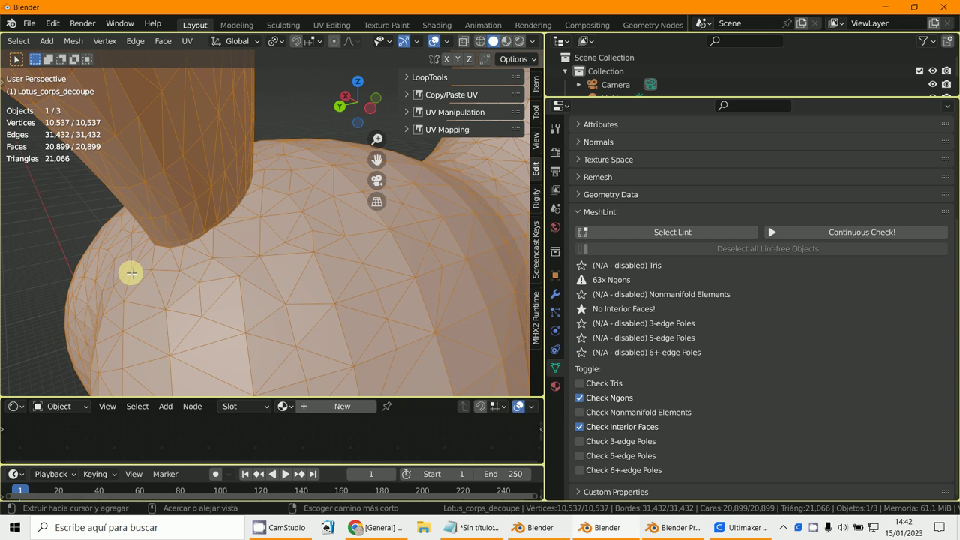
Triangulate all faces of the merged mesh, convert the triangles to quads and inspect the whole pony.
key(ctrl+t)
key(alt+j)
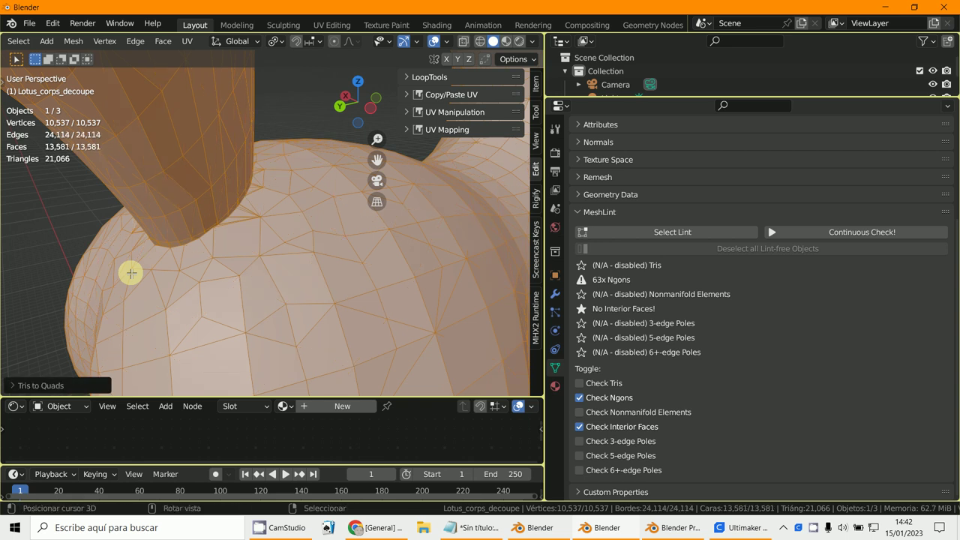
middle_drag(128, 272, 412, 339)
scroll(334, 355, down, 6)
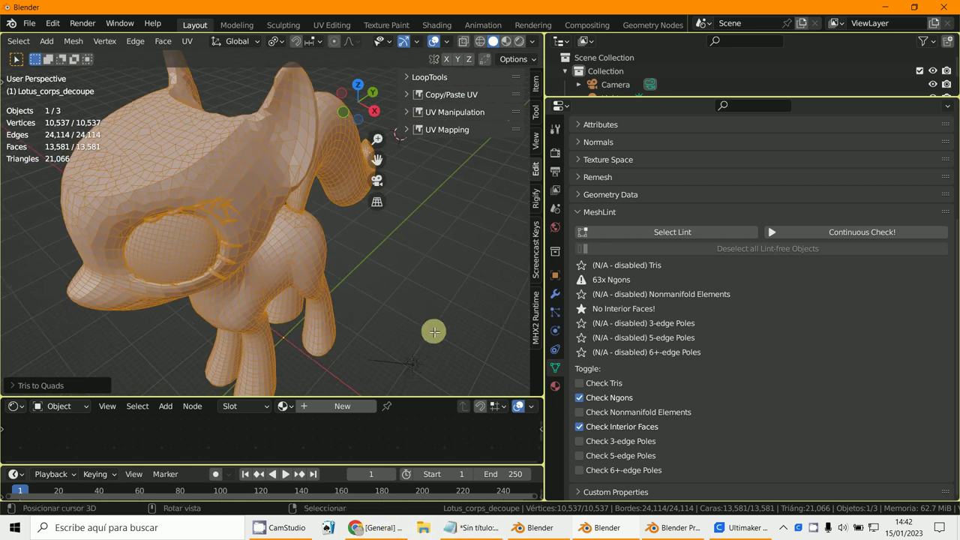
middle_drag(401, 301, 365, 271)
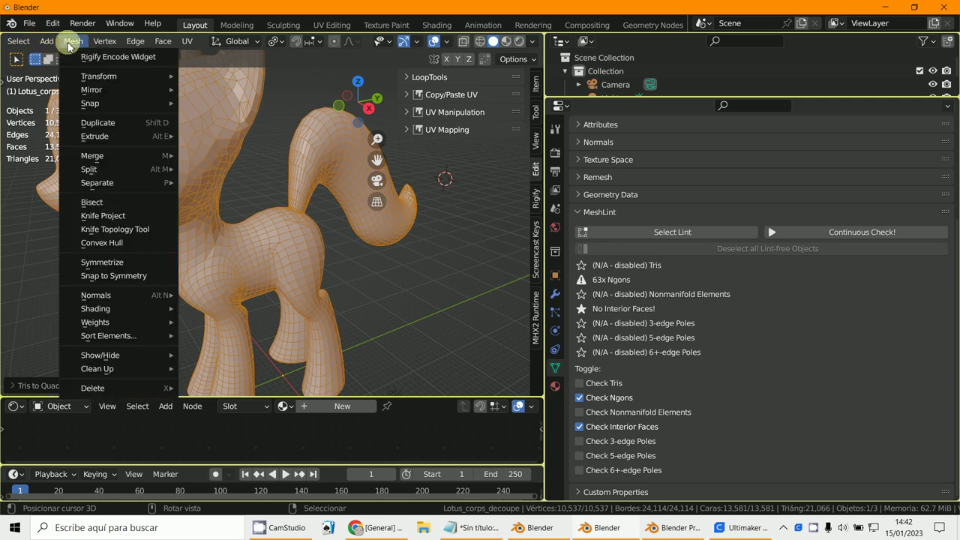
click(215, 45)
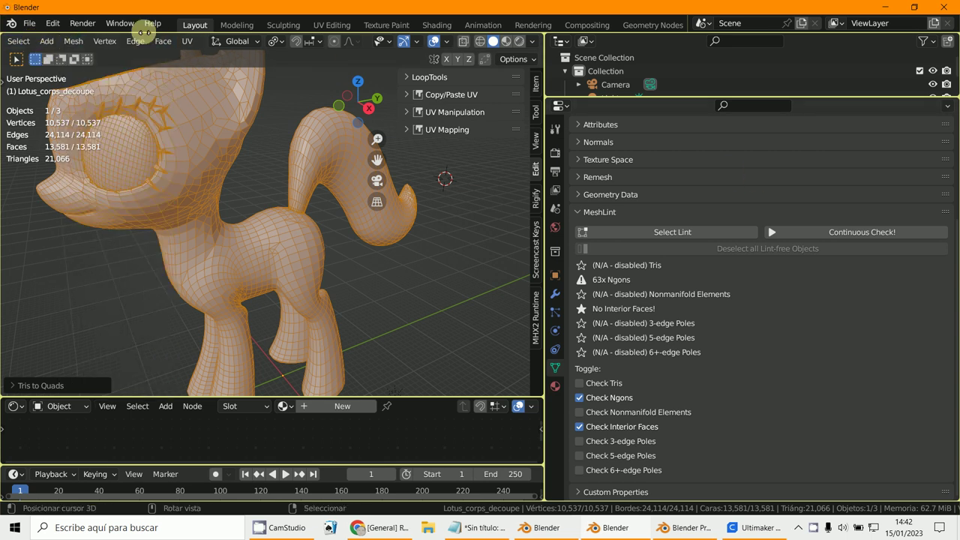
click(140, 41)
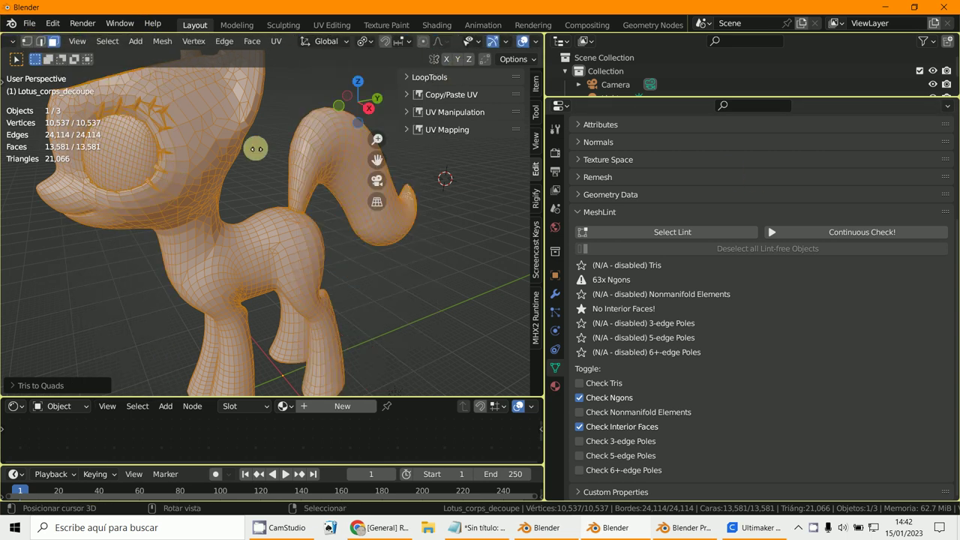
scroll(449, 38, up, 5)
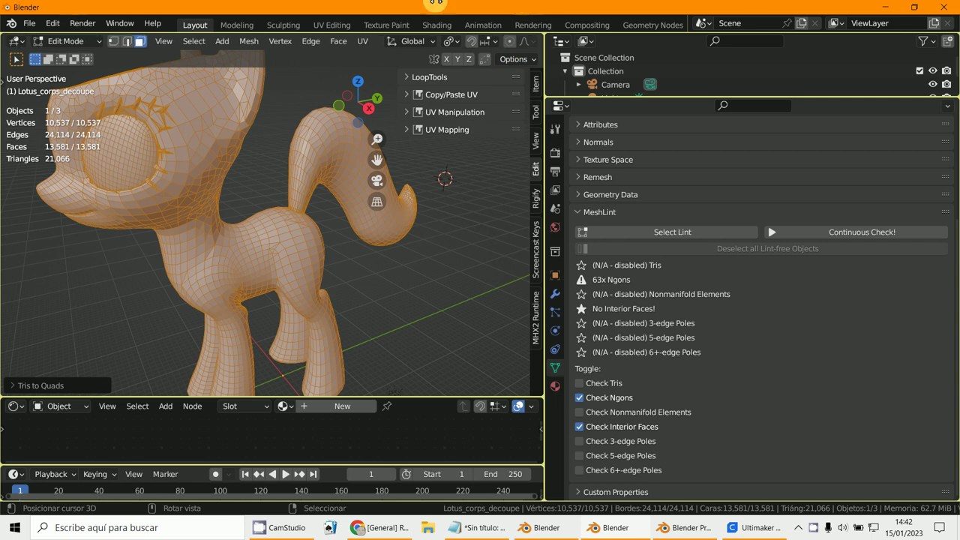
Close the pony's Blender window without saving the changes and switch to the Blender window containing the cube.
right_click(133, 5)
click(942, 8)
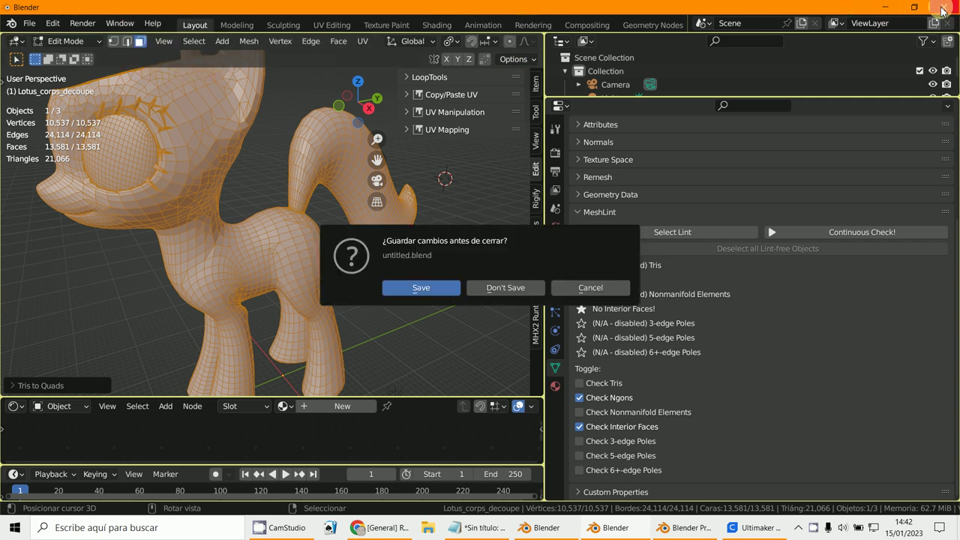
click(501, 287)
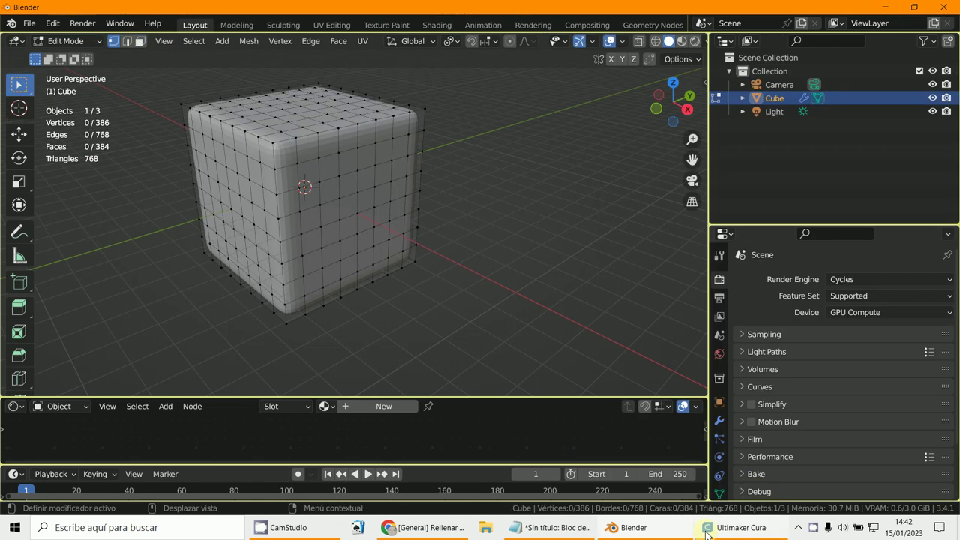
click(654, 530)
click(655, 531)
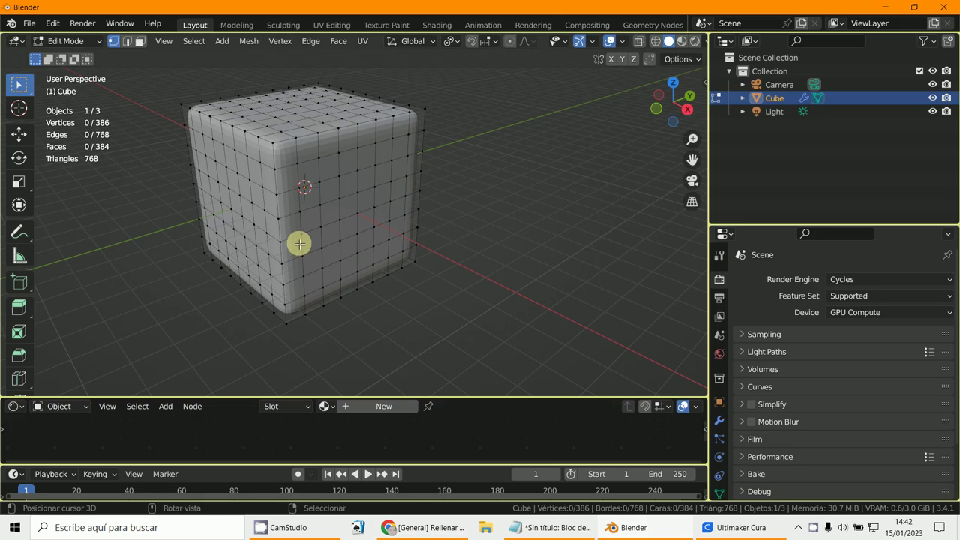
Return the cube to Object Mode and delete it from the scene.
click(71, 40)
click(71, 56)
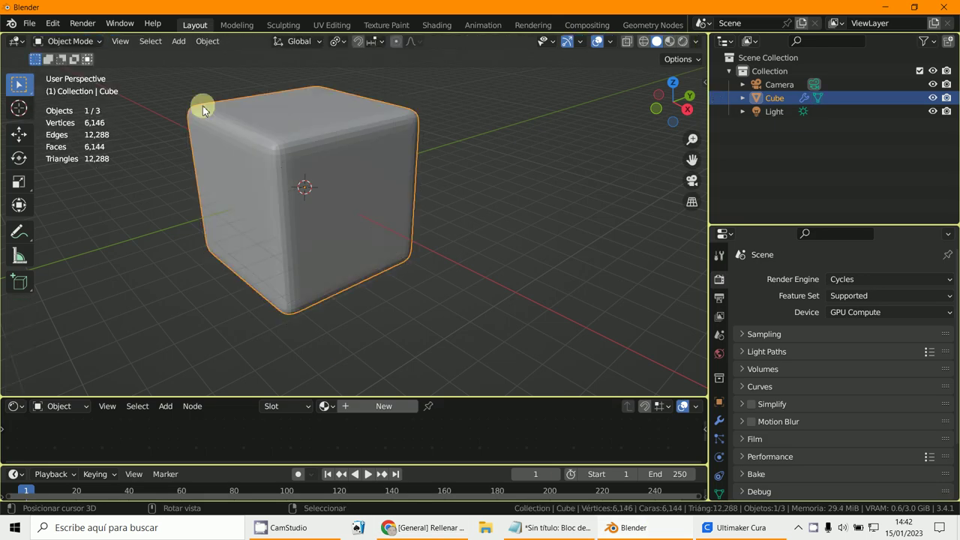
key(x)
click(324, 169)
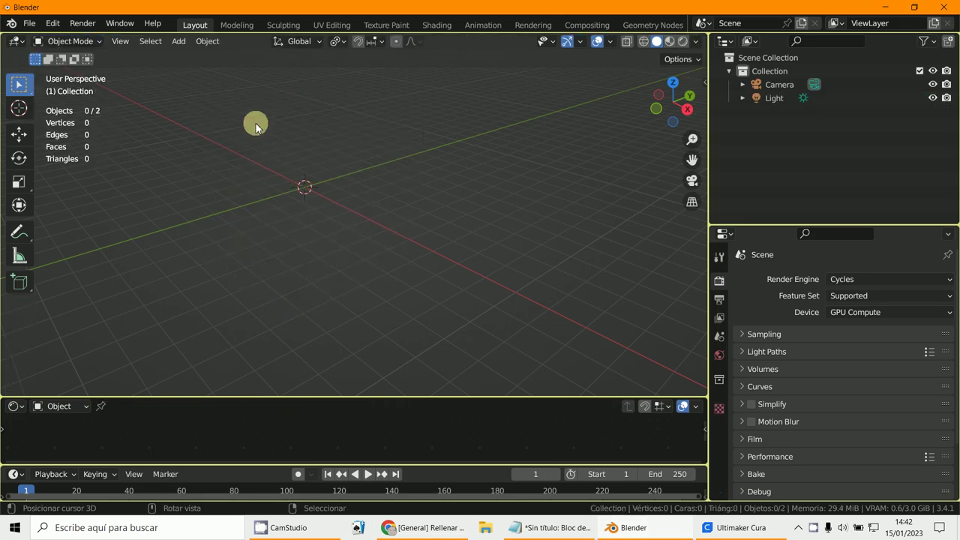
Add a Monkey mesh to the scene and bring its face into close front view.
click(180, 41)
mouse_move(196, 56)
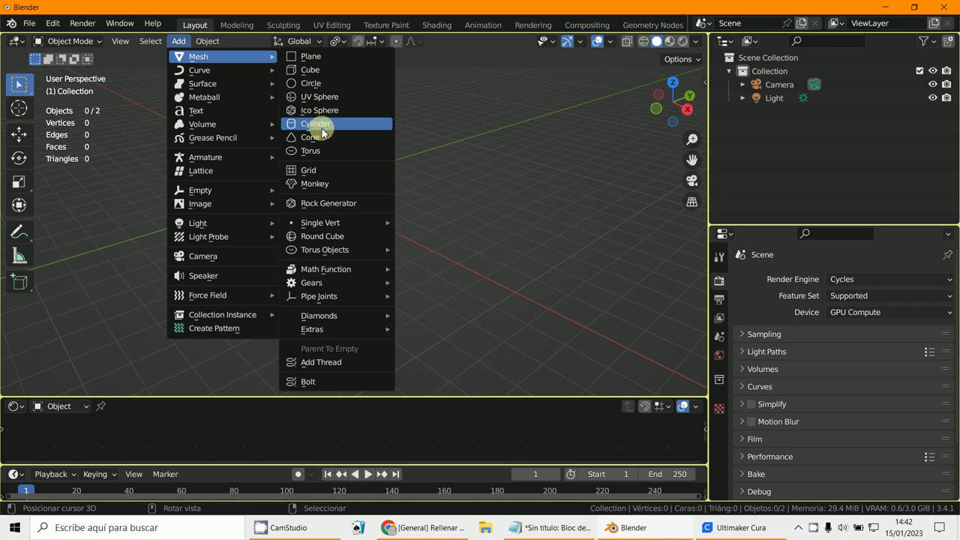
click(332, 184)
scroll(350, 237, up, 5)
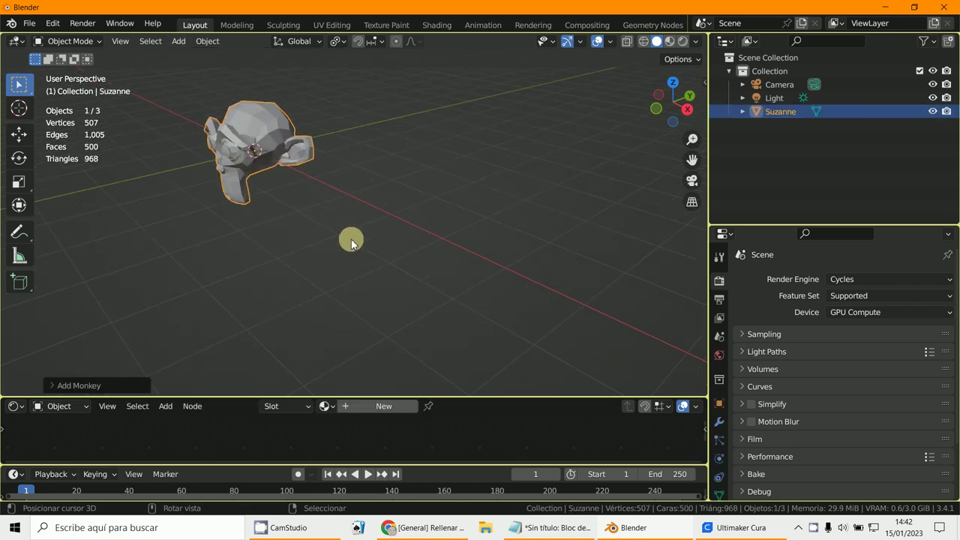
shift+middle_drag(317, 213, 446, 317)
scroll(352, 305, up, 3)
middle_drag(353, 306, 421, 272)
shift+middle_drag(362, 241, 539, 180)
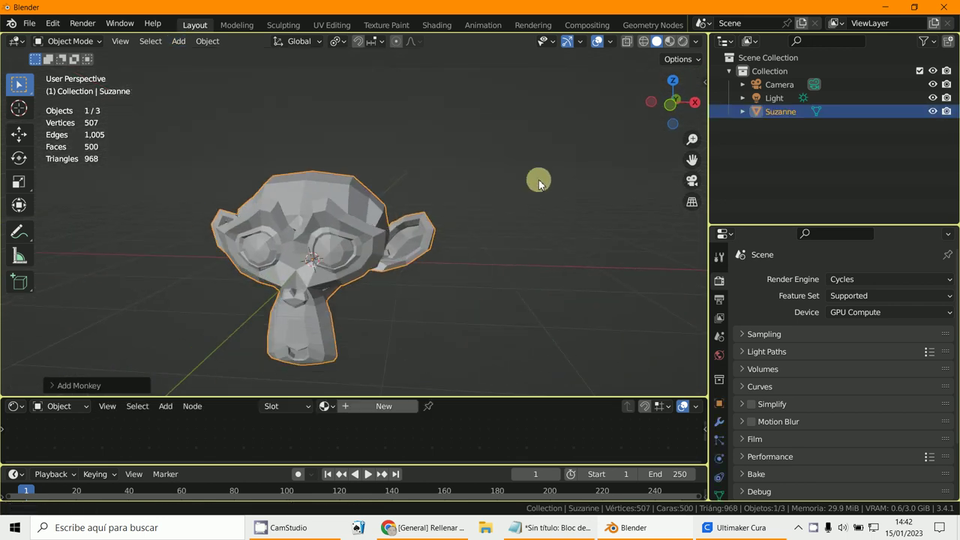
scroll(370, 330, up, 3)
shift+middle_drag(370, 329, 394, 281)
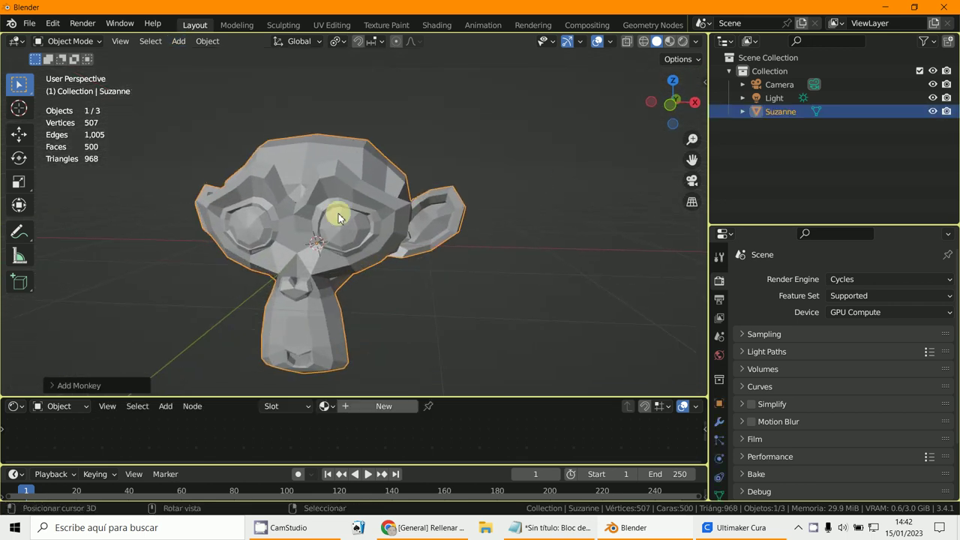
In Edit Mode, select all linked geometry of one monkey eyeball and move it out of its socket, beyond the nearby ear.
click(66, 42)
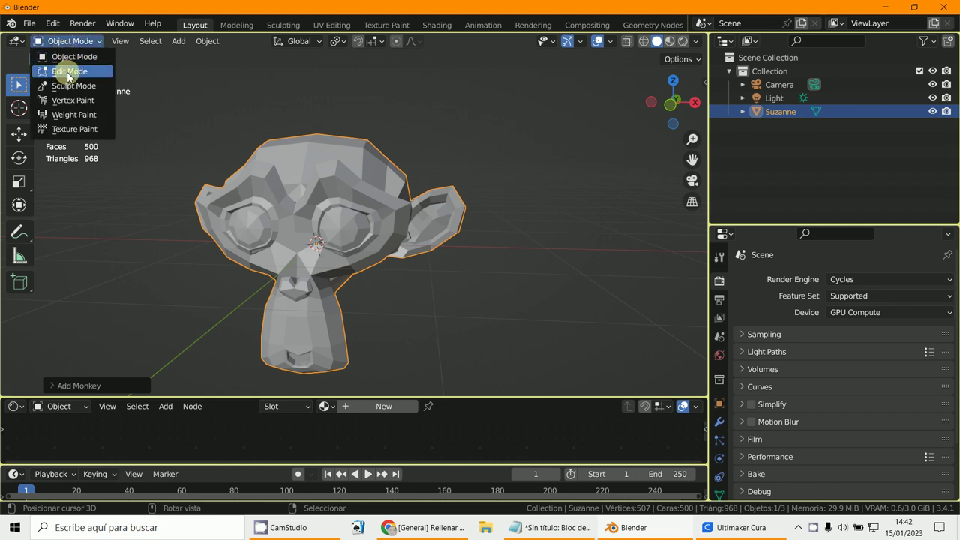
click(69, 73)
click(339, 223)
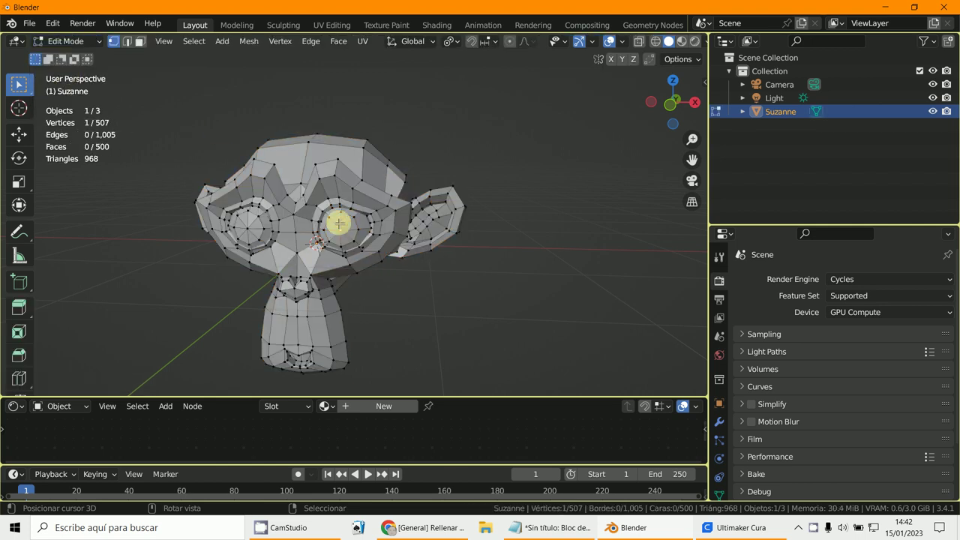
key(l)
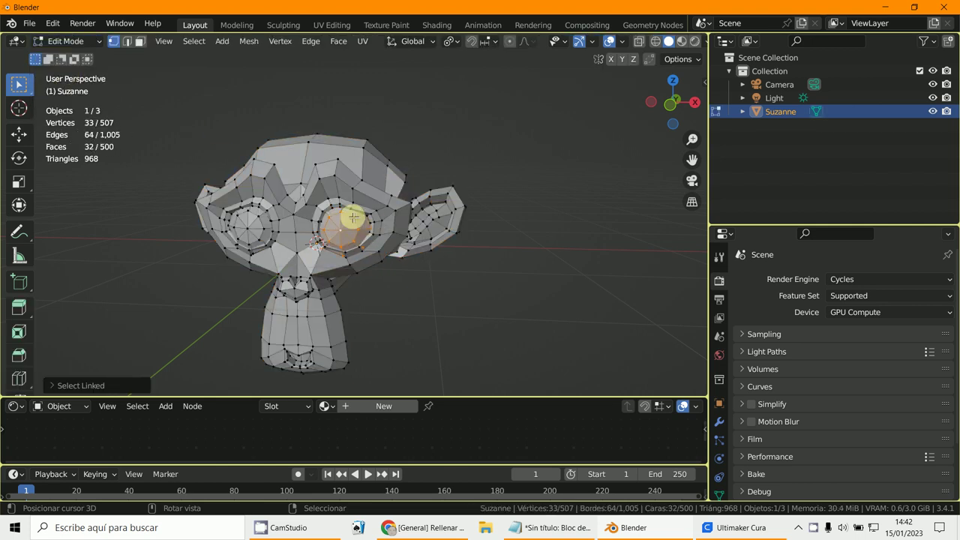
drag(353, 218, 544, 244)
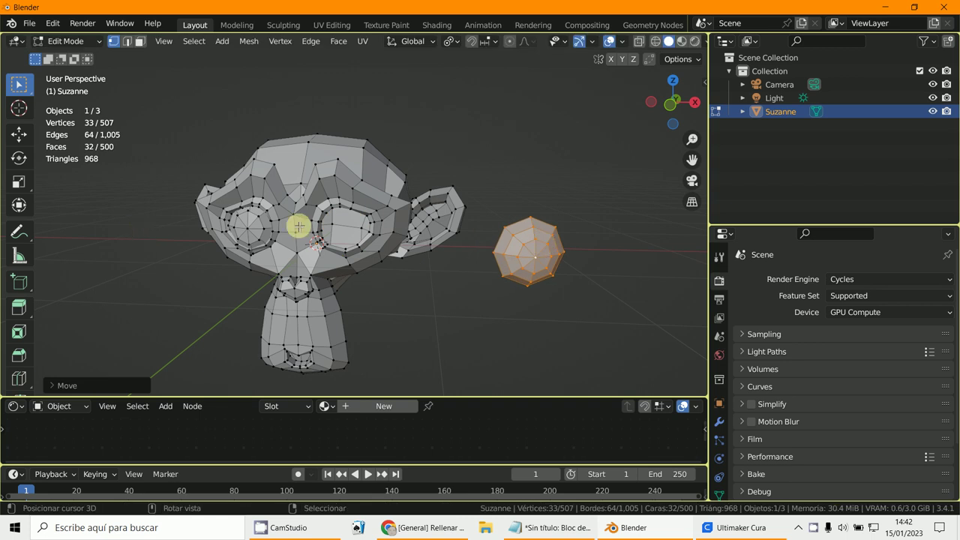
Select the monkey's other eyeball with its linked geometry and move it out of the socket, between the chin and the first eyeball.
click(248, 226)
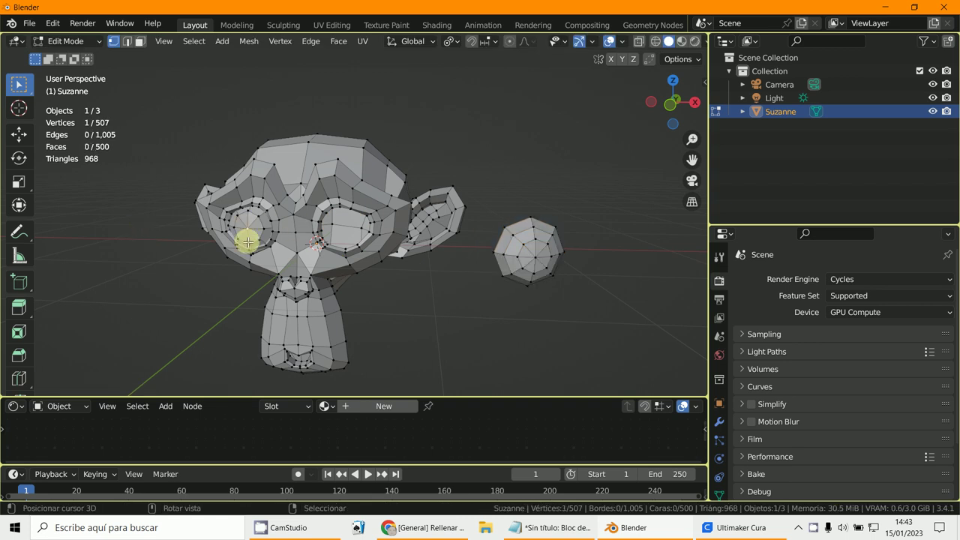
key(ctrl+l)
drag(247, 241, 456, 340)
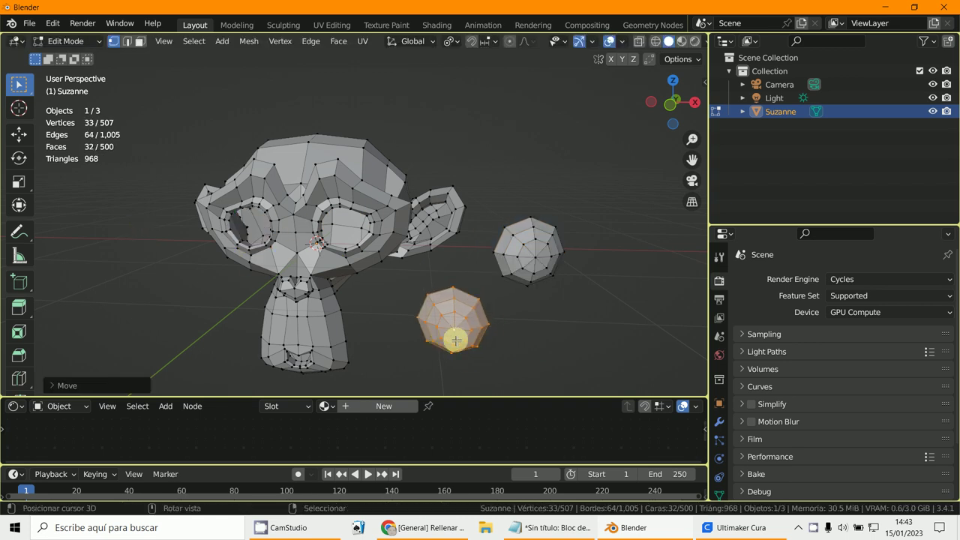
Examine the open eye sockets up close and add a Solidify modifier to the monkey.
middle_drag(289, 222, 311, 277)
scroll(310, 276, up, 1)
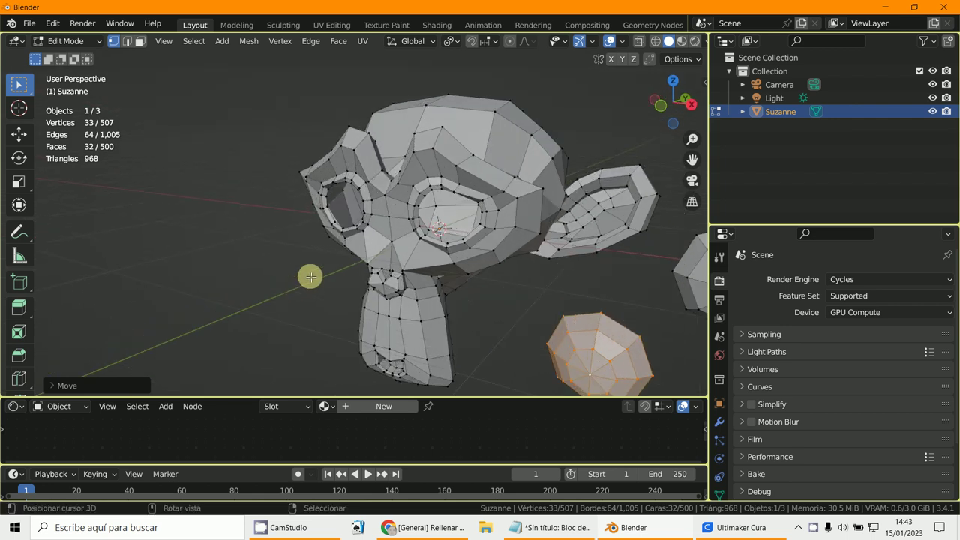
shift+middle_drag(363, 242, 208, 261)
scroll(293, 285, up, 2)
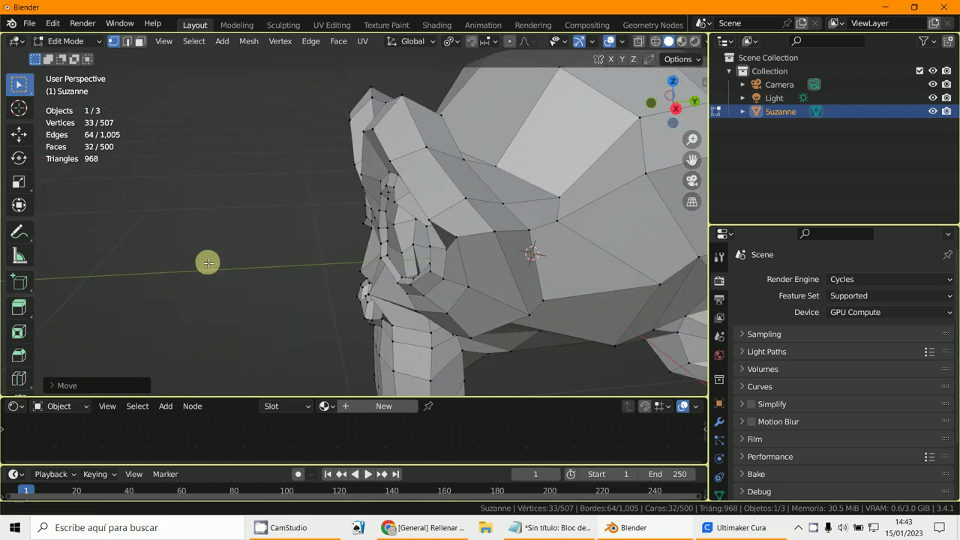
click(719, 422)
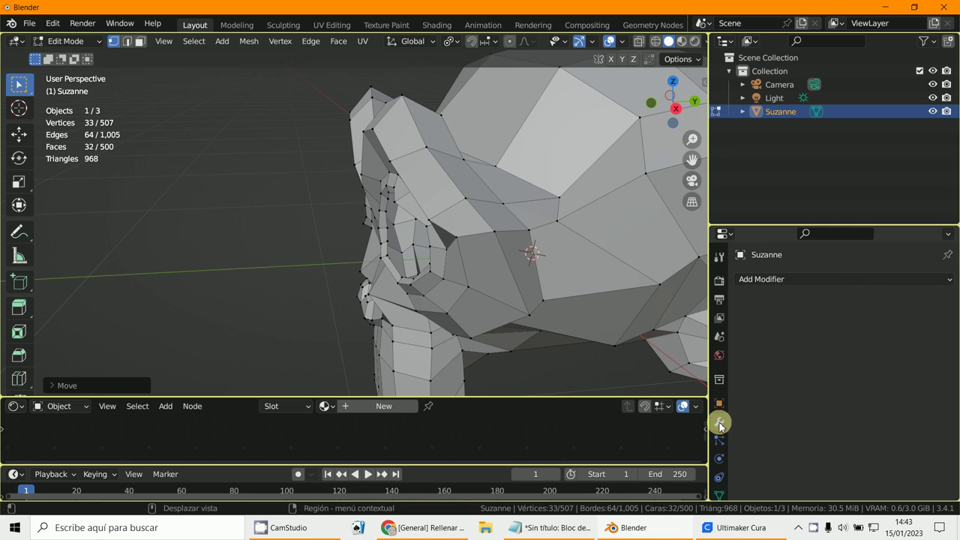
click(753, 278)
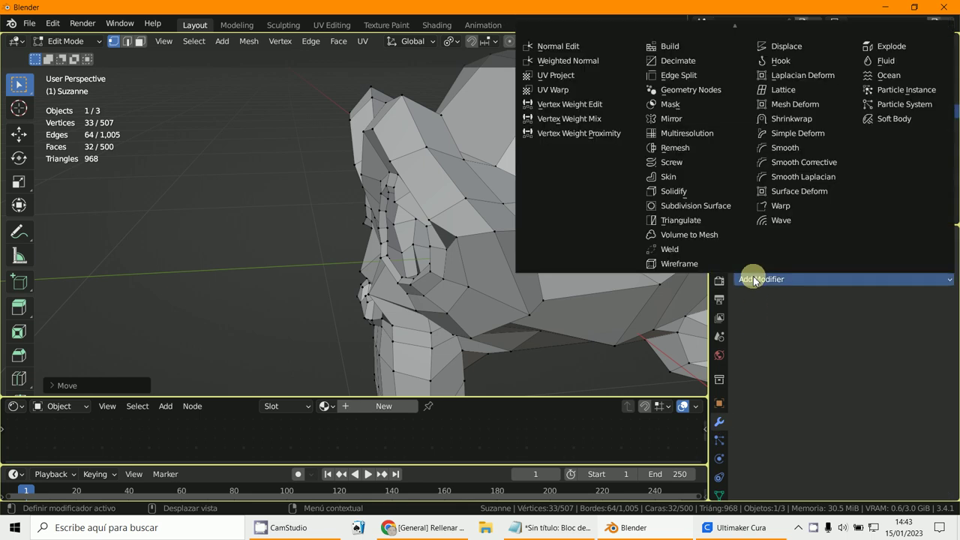
click(697, 191)
Set the Solidify modifier's thickness to 0.05 m and its offset to -0.2348, checking the shell at the eye openings.
middle_drag(360, 304, 72, 159)
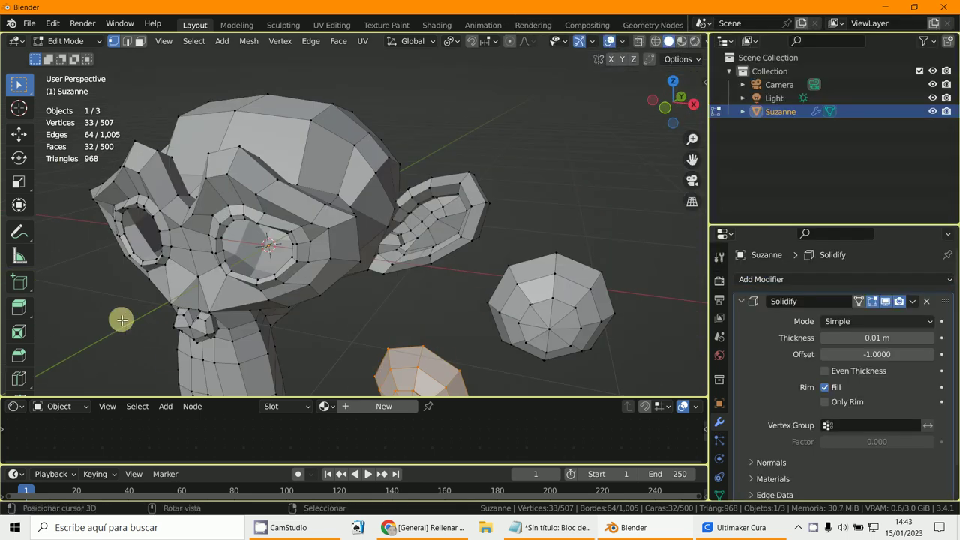
scroll(253, 246, down, 2)
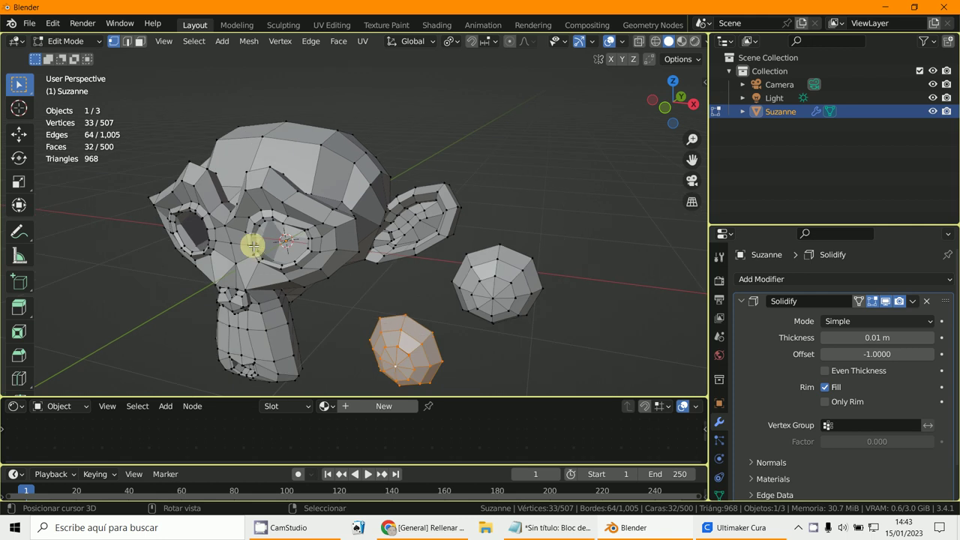
middle_drag(253, 246, 277, 214)
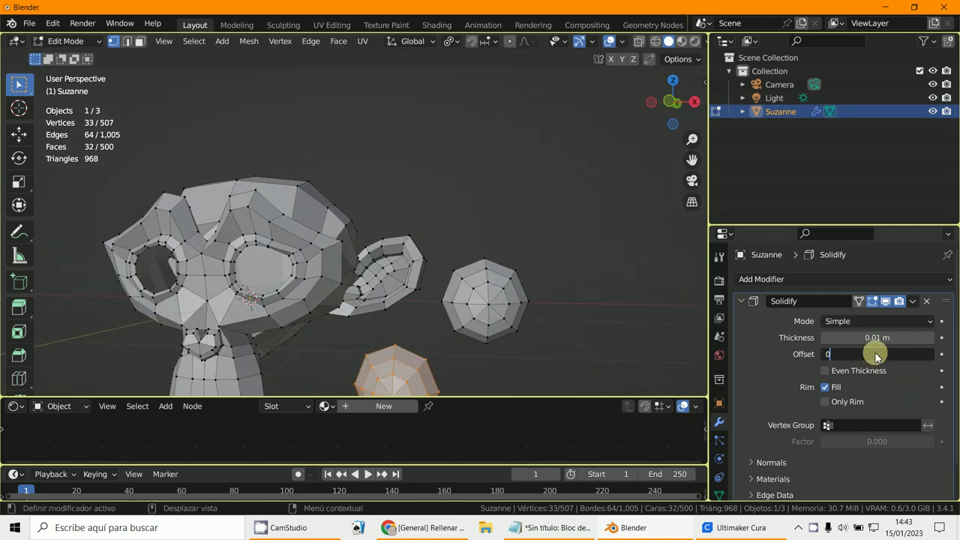
key(Return)
drag(896, 338, 864, 353)
middle_drag(655, 374, 313, 362)
scroll(313, 361, up, 2)
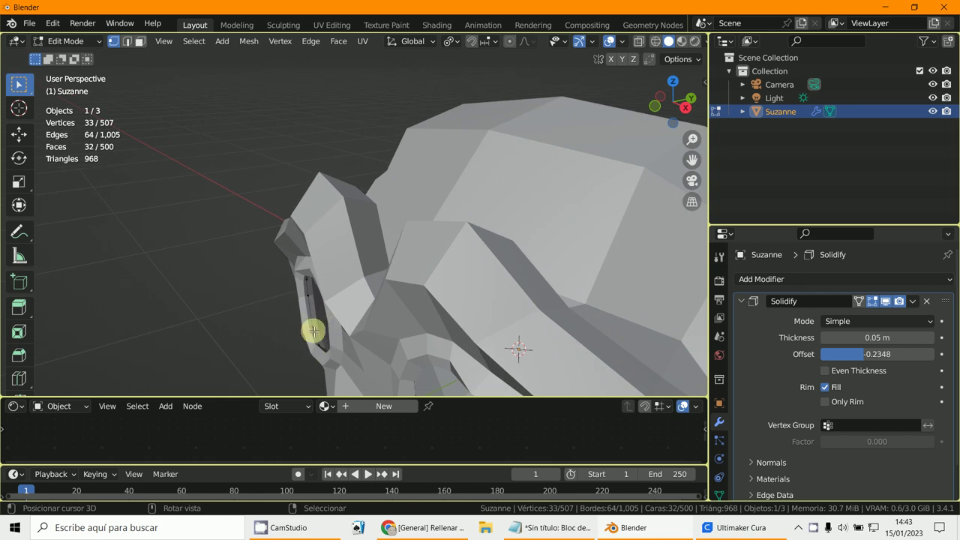
Duplicate the Solidify modifier and examine the thickened eye openings from the front.
click(912, 302)
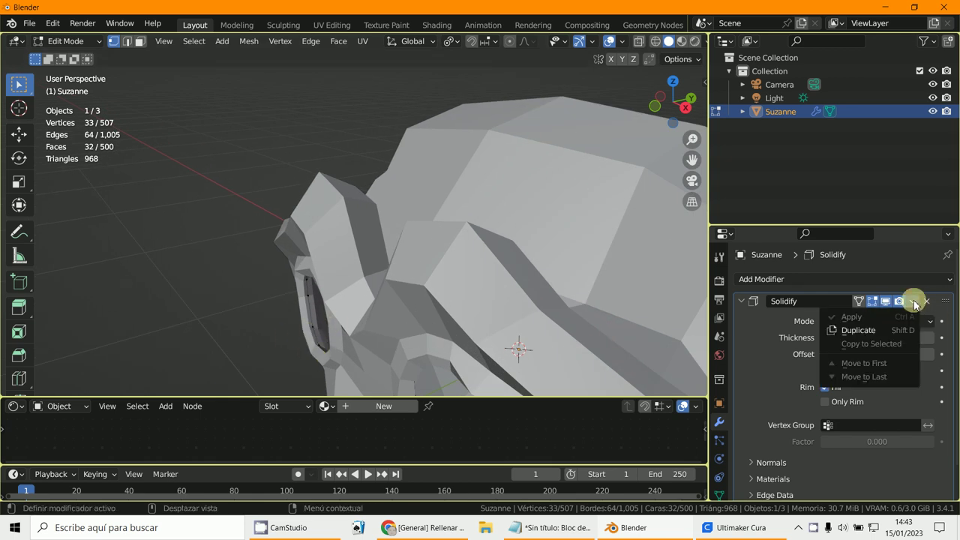
click(869, 330)
scroll(868, 329, down, 1)
scroll(452, 359, down, 1)
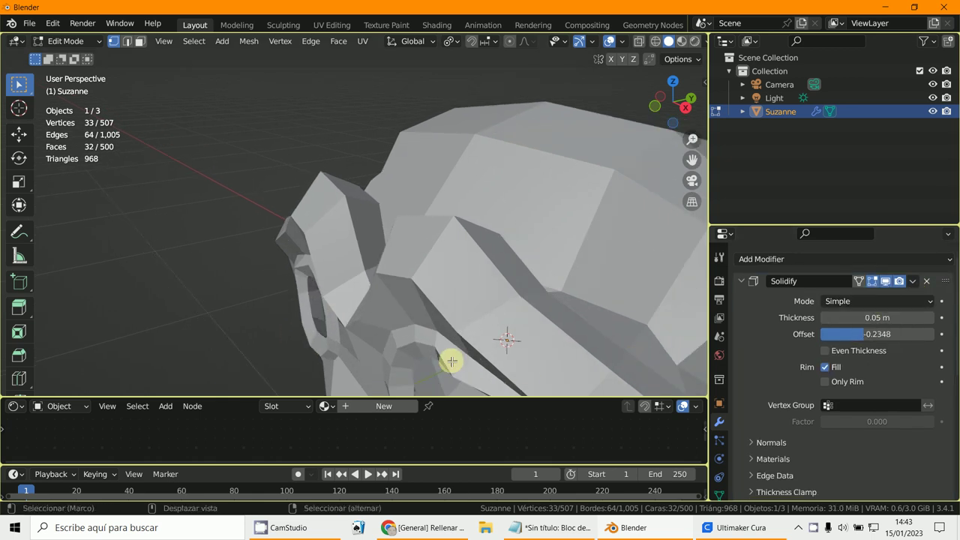
middle_drag(452, 360, 501, 292)
scroll(471, 302, down, 1)
middle_drag(149, 342, 158, 284)
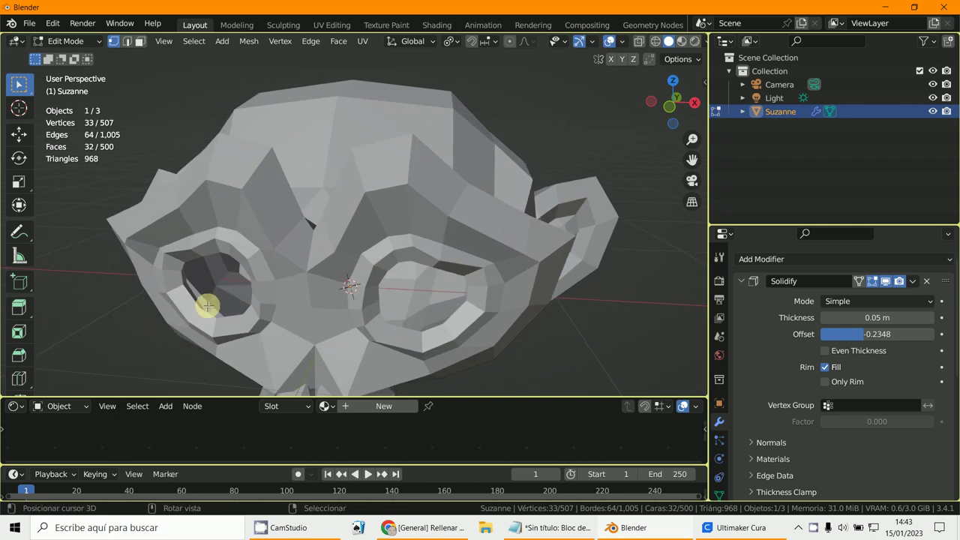
middle_drag(208, 306, 607, 180)
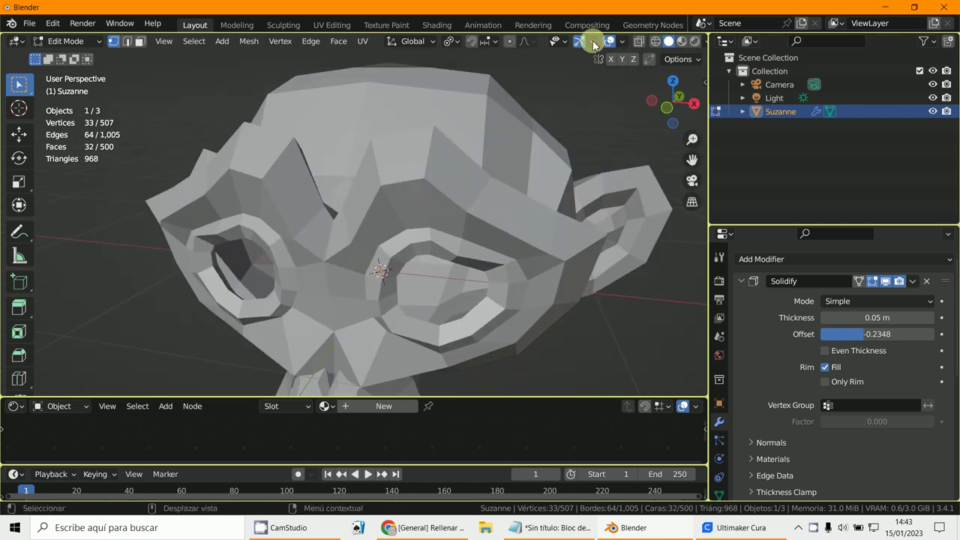
Turn on the Face Orientation overlay and check the monkey's head and both loose eyeballs from several angles.
click(621, 43)
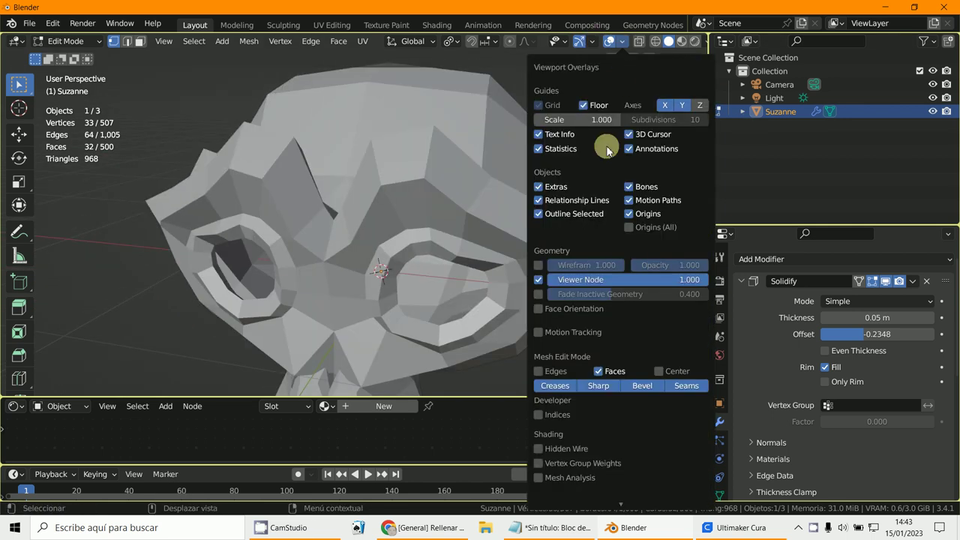
click(539, 308)
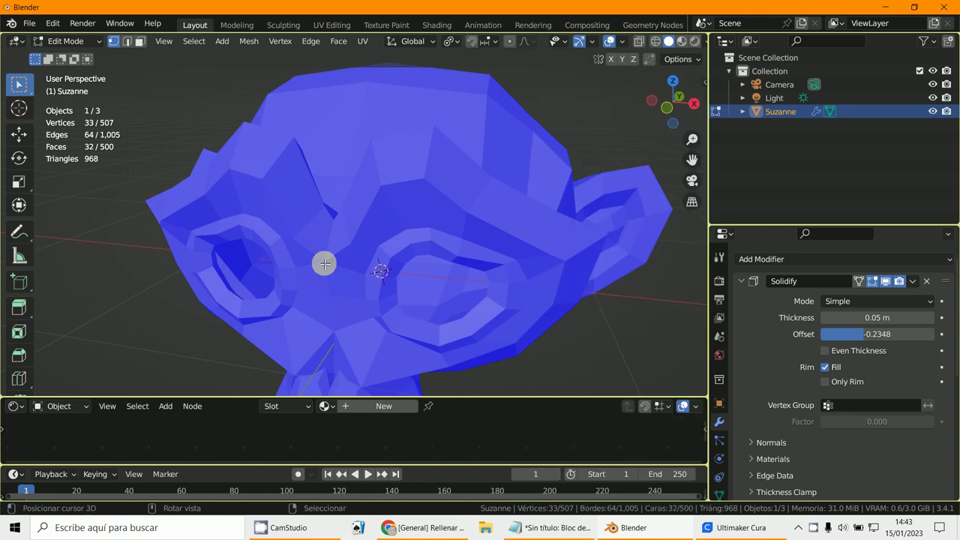
middle_drag(320, 262, 348, 248)
scroll(347, 247, down, 3)
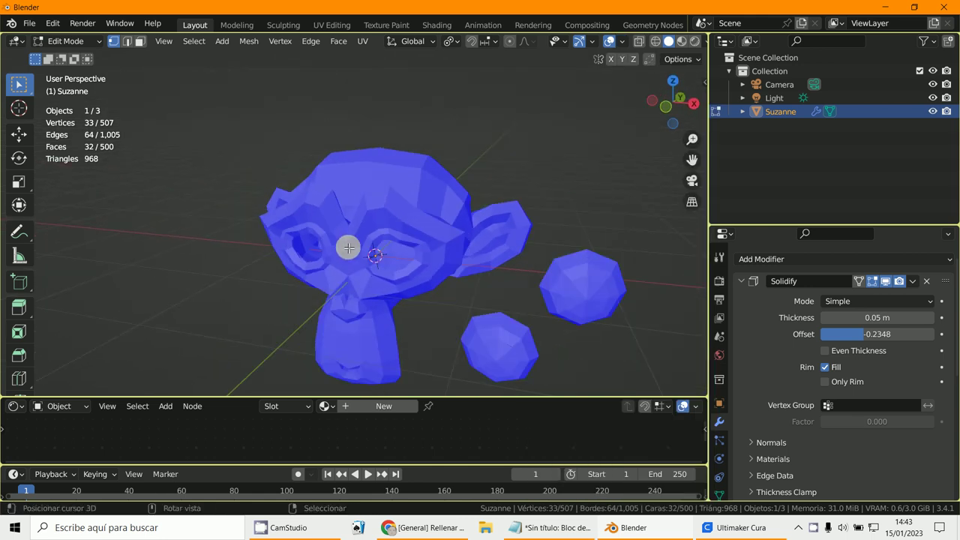
middle_drag(563, 325, 370, 267)
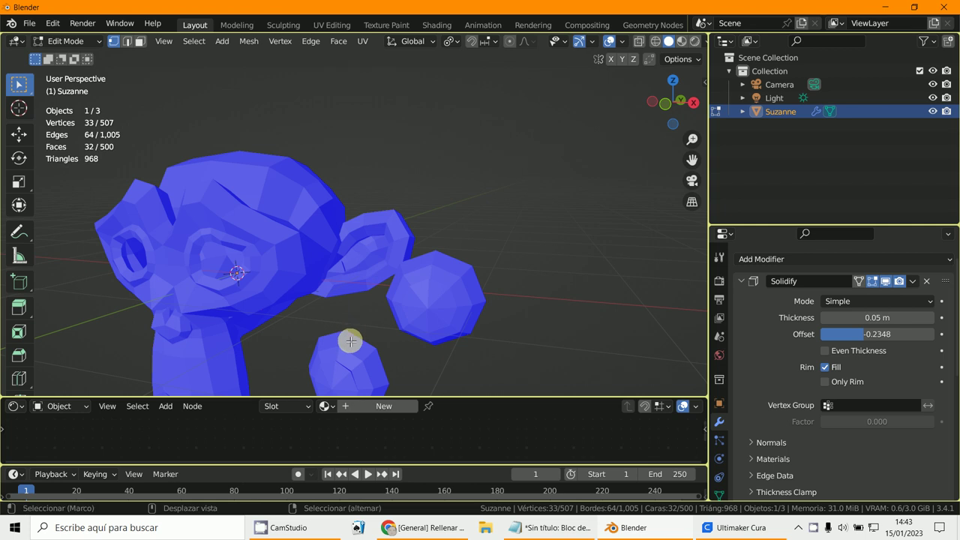
shift+middle_drag(361, 358, 336, 326)
middle_drag(448, 327, 319, 258)
scroll(563, 338, up, 3)
middle_drag(318, 259, 335, 231)
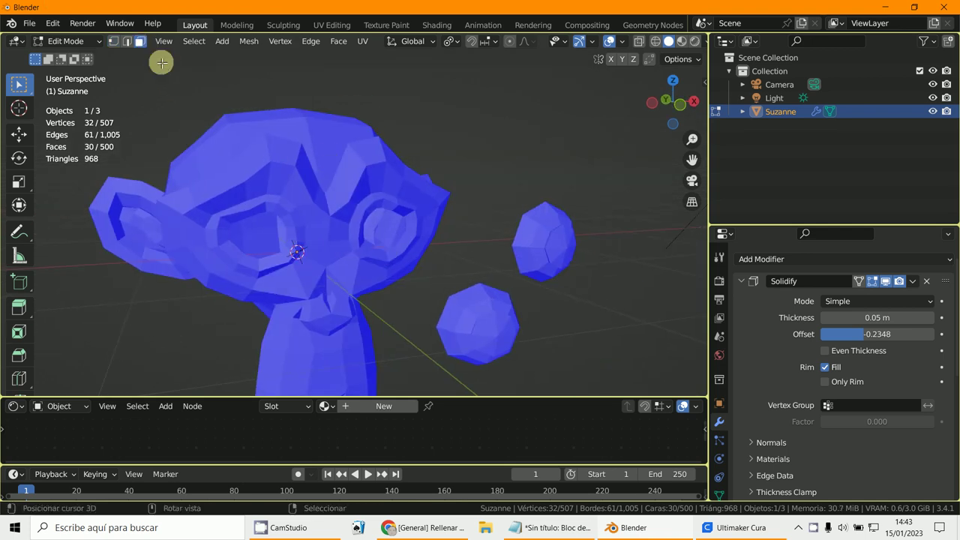
Select a single face on the side of the monkey's forehead, flip its normal and inspect the face orientation around it.
click(225, 168)
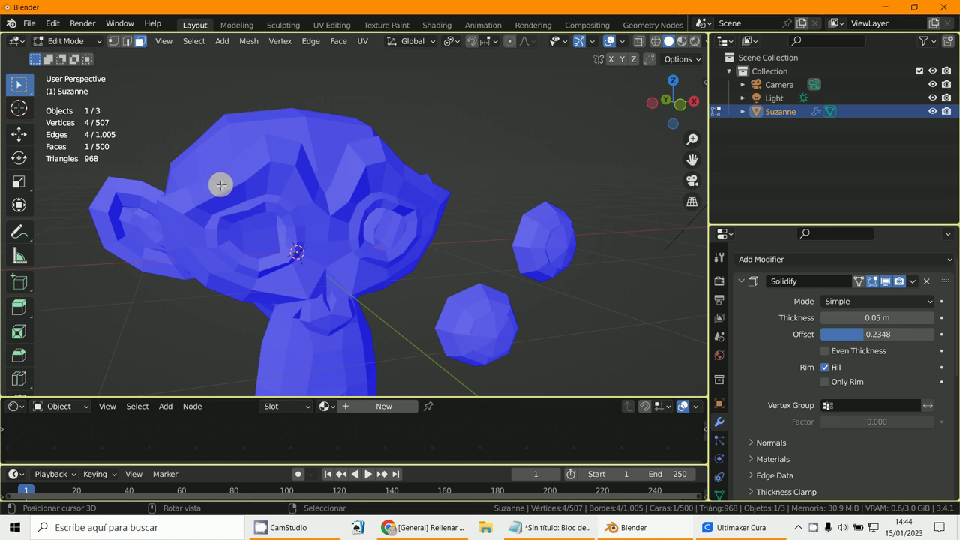
click(251, 43)
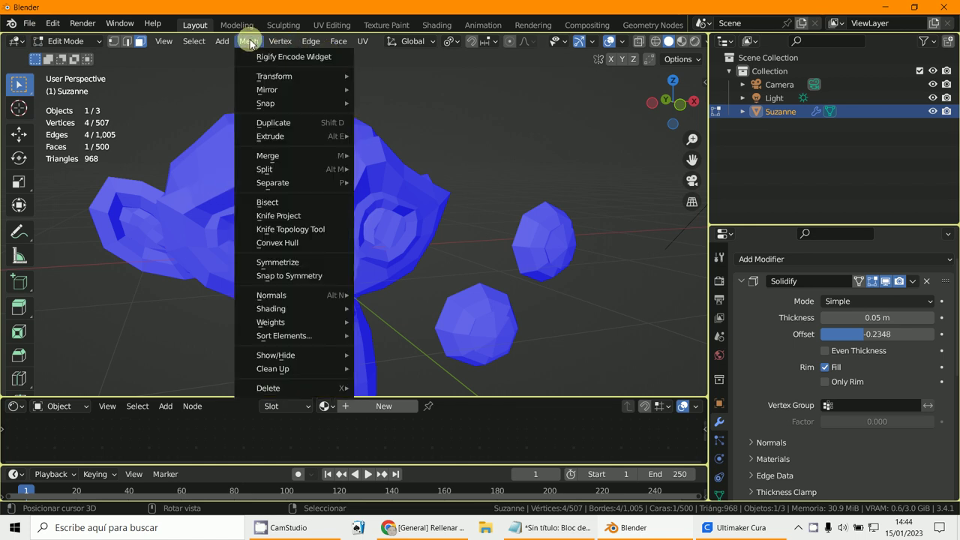
mouse_move(306, 295)
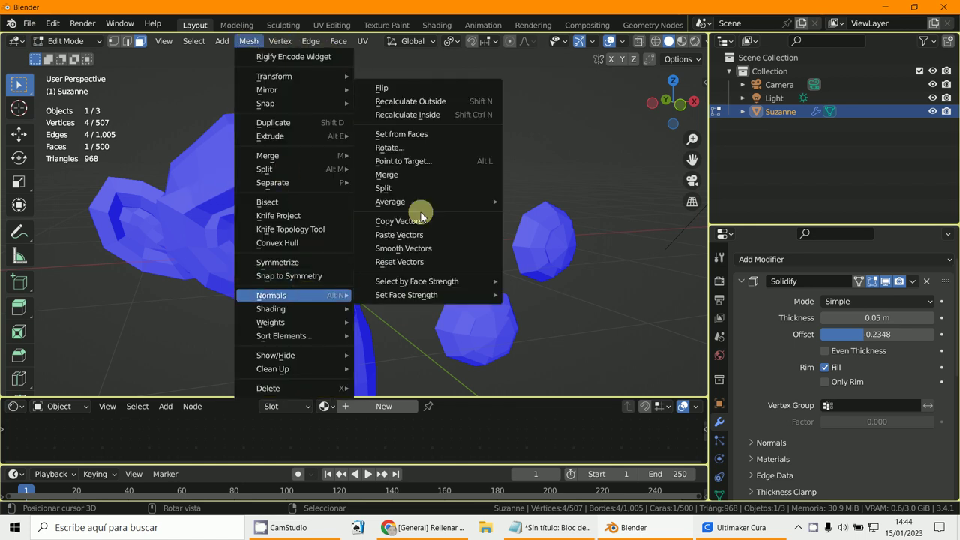
click(391, 89)
middle_drag(335, 157, 16, 209)
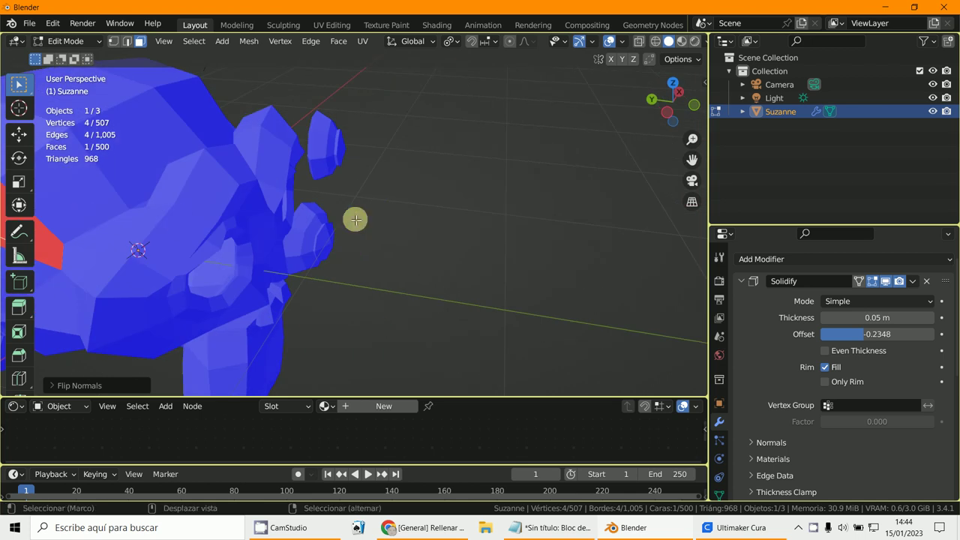
scroll(98, 248, down, 5)
shift+middle_drag(88, 253, 255, 248)
scroll(340, 287, up, 8)
middle_drag(358, 285, 290, 275)
scroll(335, 259, down, 4)
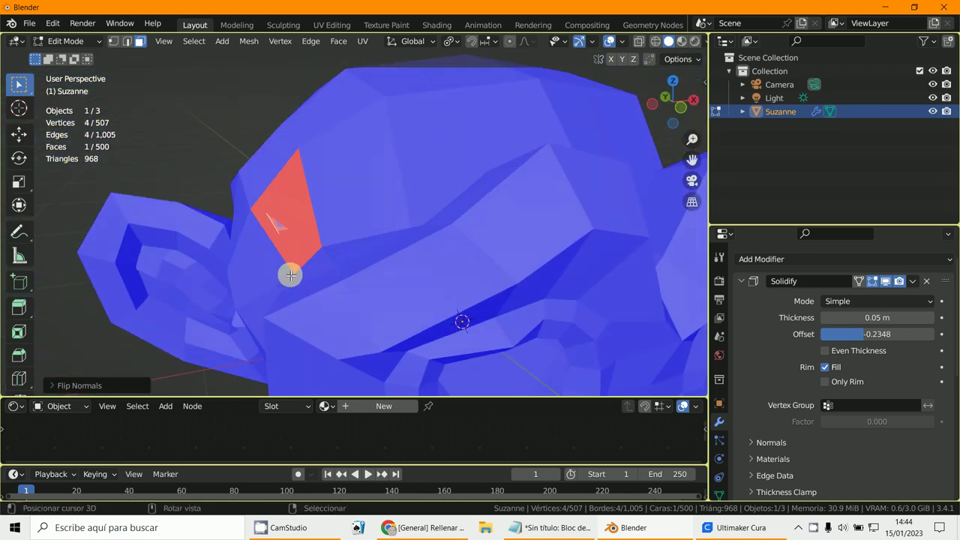
scroll(290, 276, down, 4)
Switch to Ultimaker Cura to view the print settings, and return to the forum thread in Chrome.
click(754, 528)
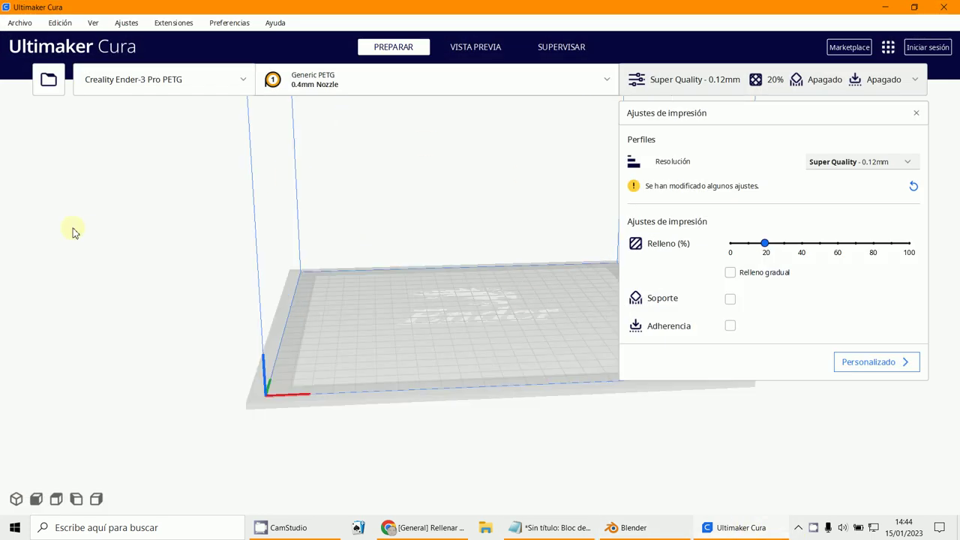
click(393, 529)
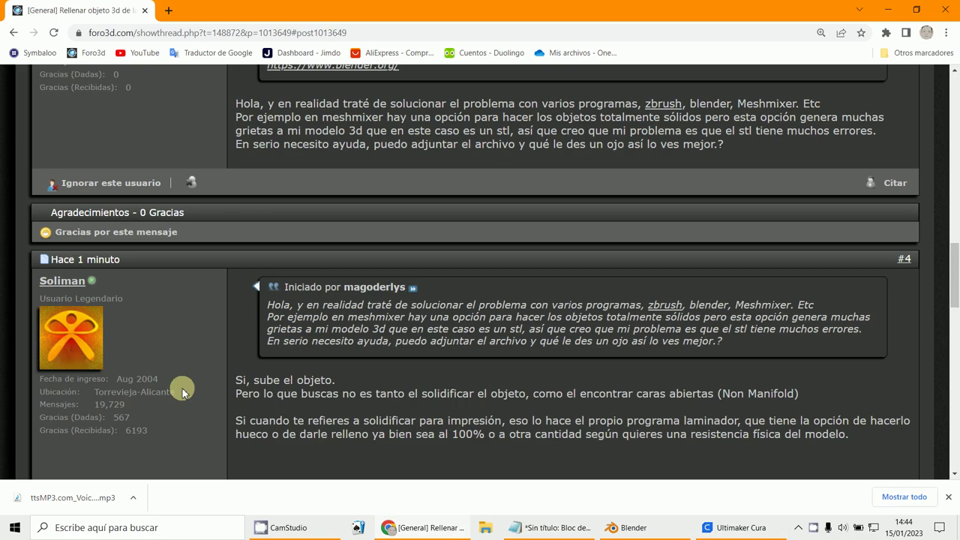
click(279, 530)
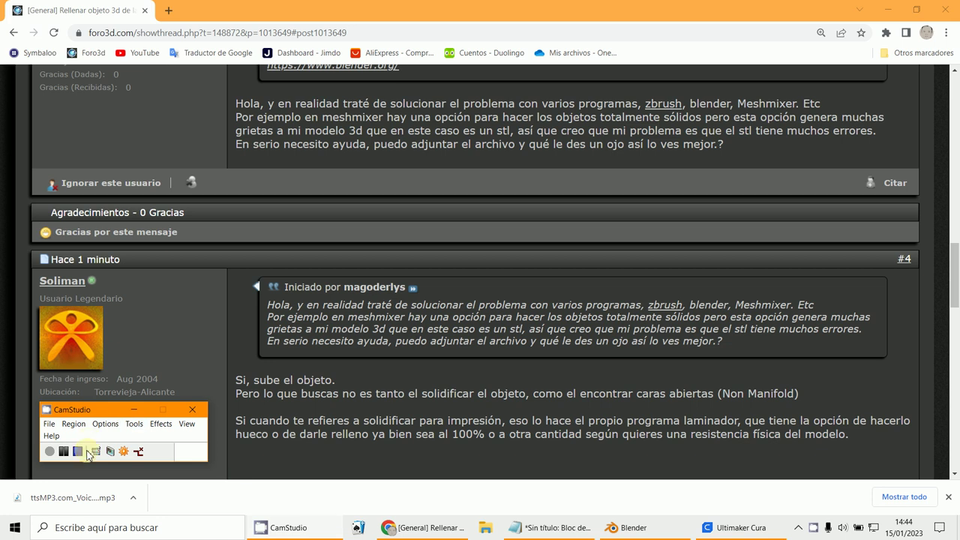